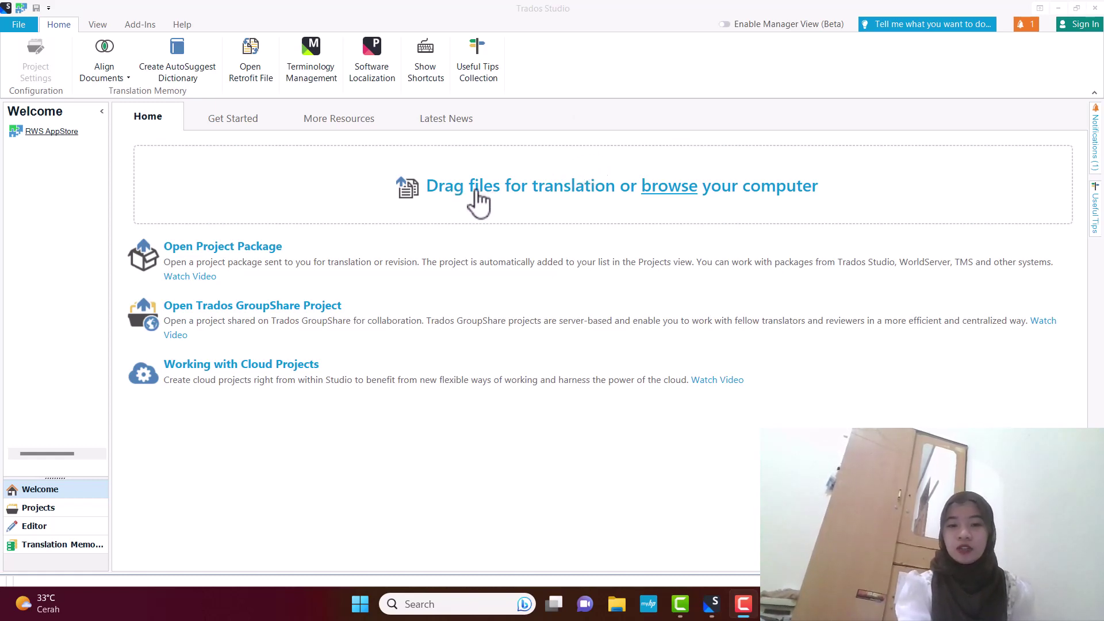
pyautogui.click(667, 192)
pyautogui.click(666, 193)
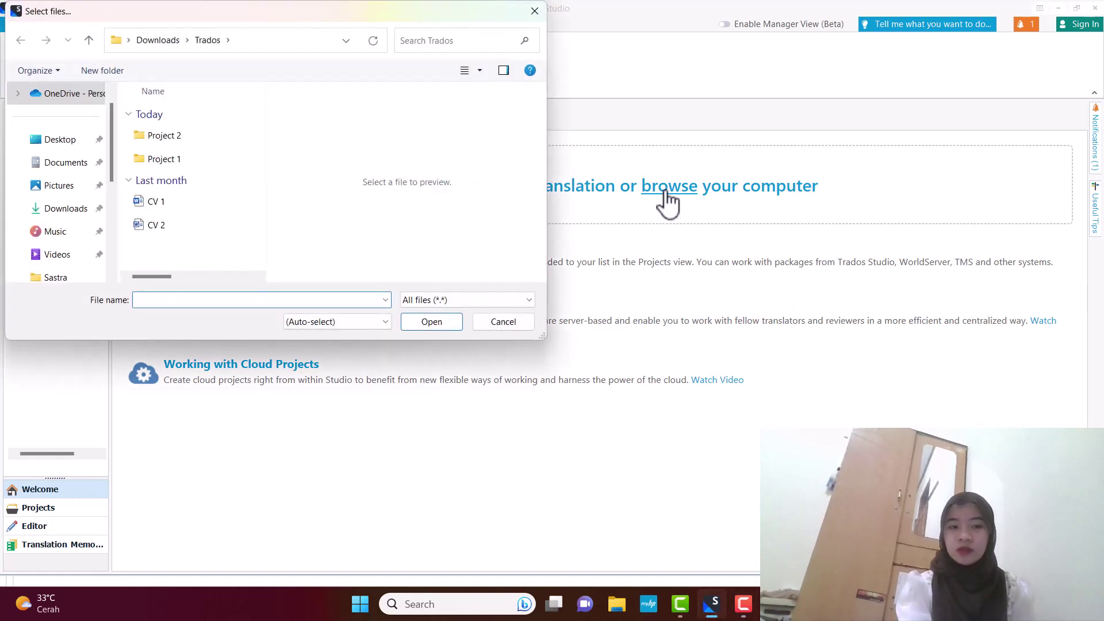
pyautogui.click(184, 201)
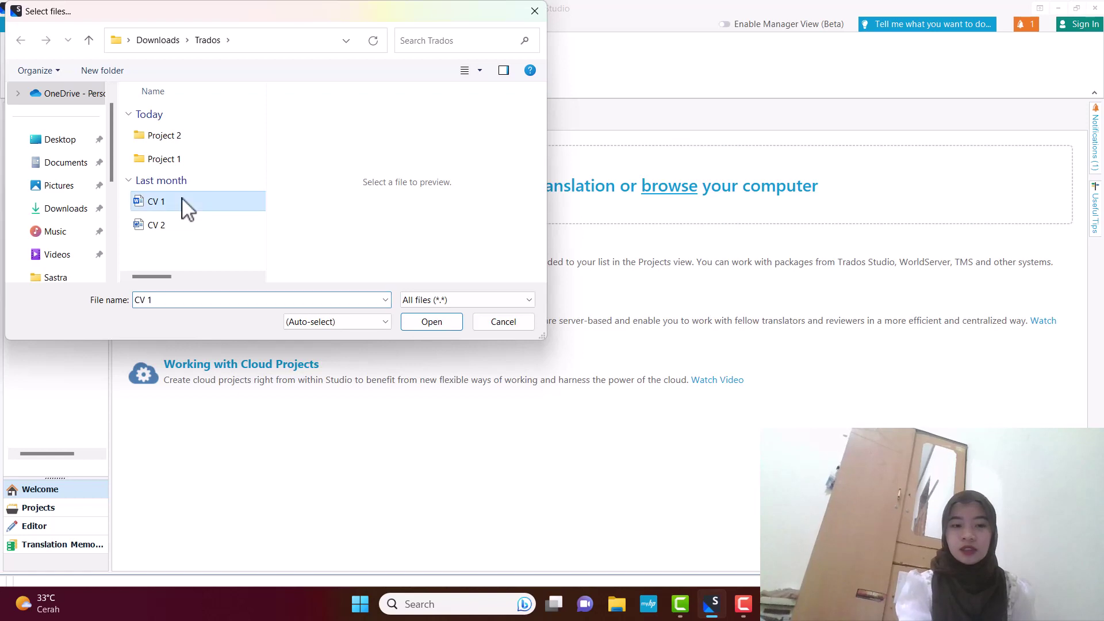
pyautogui.click(428, 325)
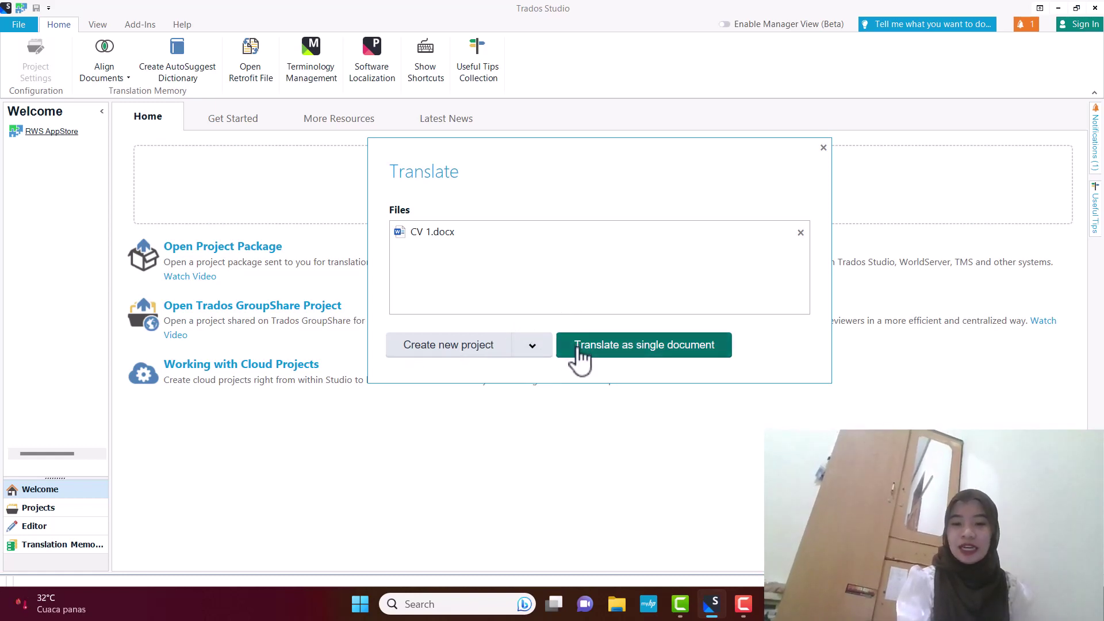
pyautogui.click(647, 345)
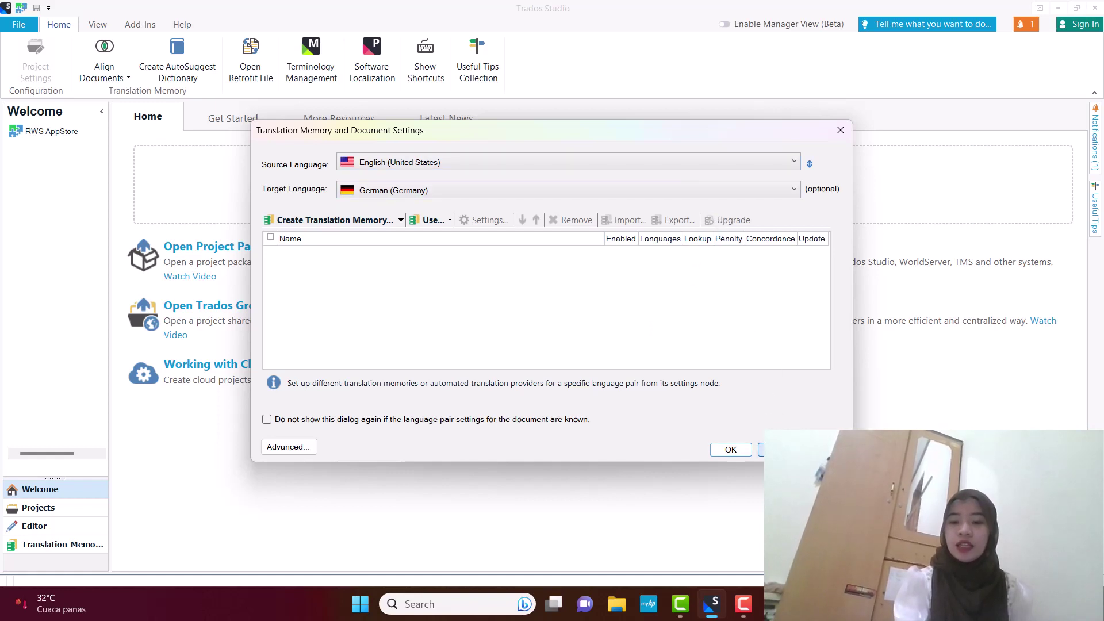
pyautogui.press('Escape')
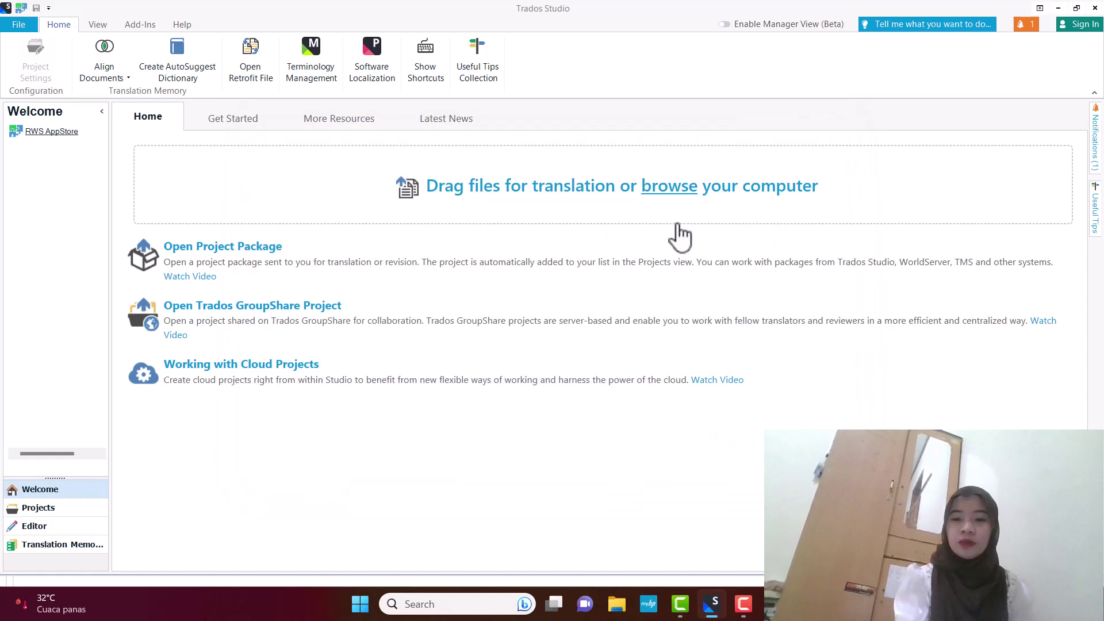
# Load the CV 1 document from the Trados folder and start a new translation project with it.
pyautogui.click(667, 196)
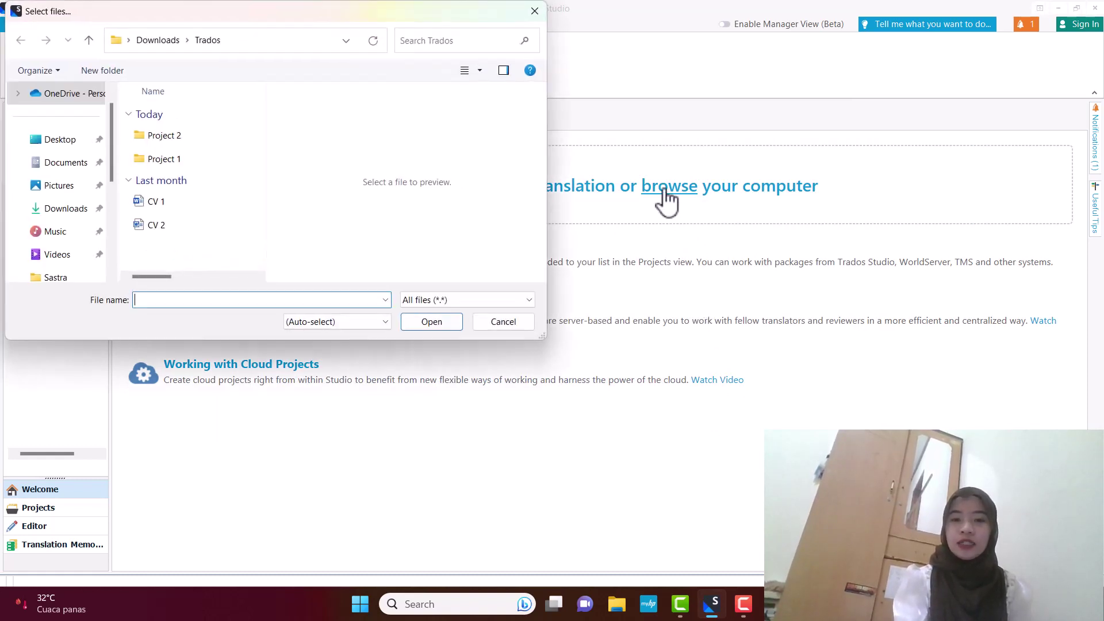
pyautogui.click(233, 203)
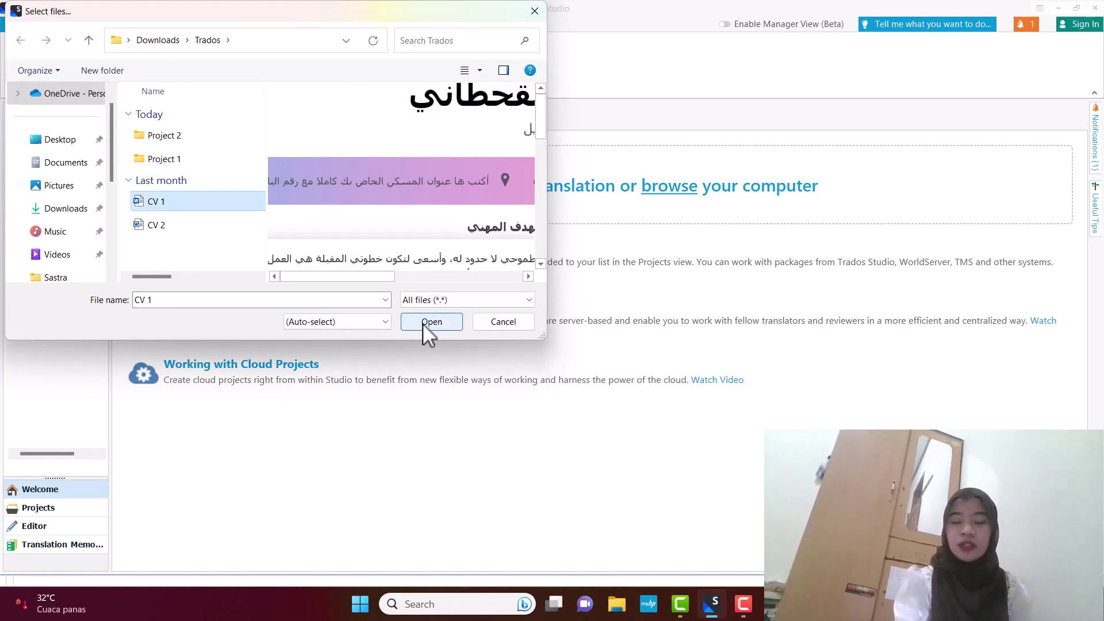
pyautogui.click(431, 321)
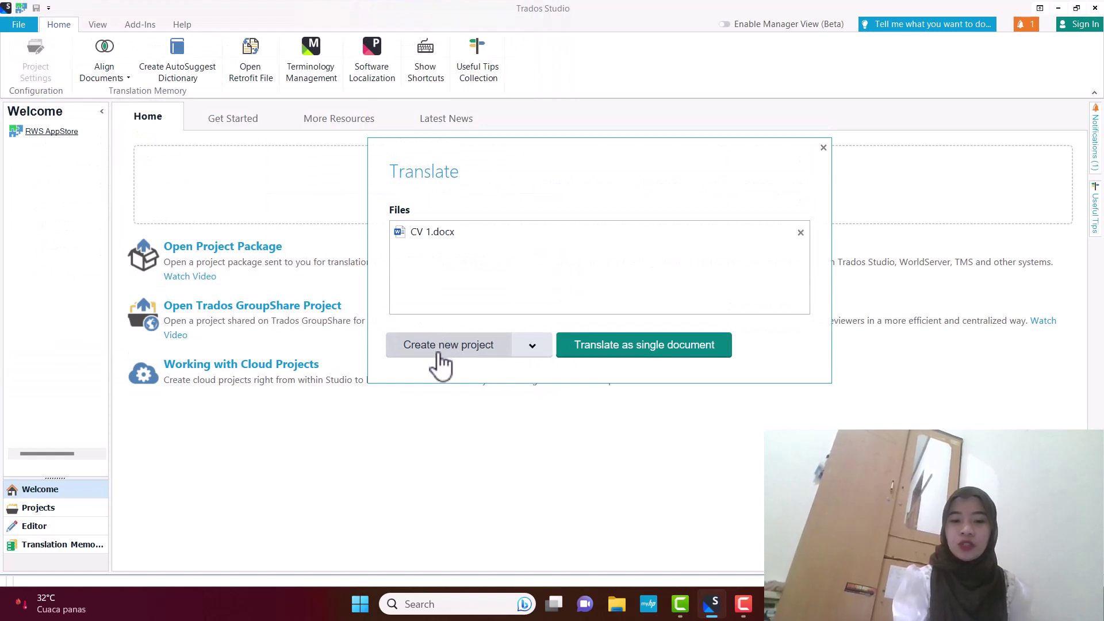
pyautogui.click(440, 356)
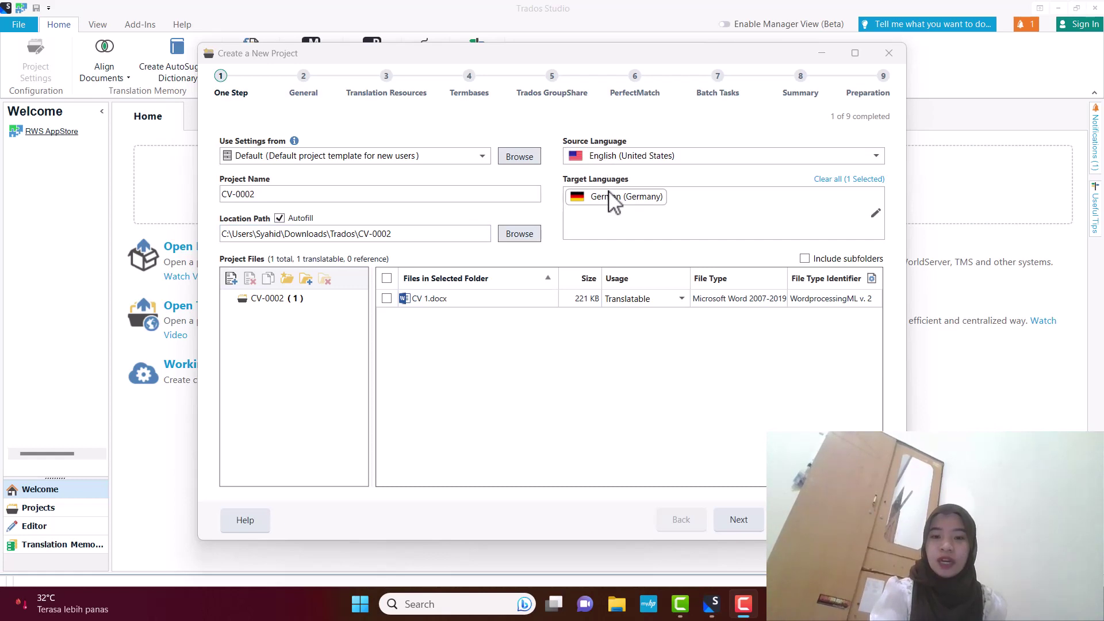
# Set the project's source language to Arabic (World) and its only target language to Indonesian (Indonesia), and continue to the general settings.
pyautogui.click(876, 157)
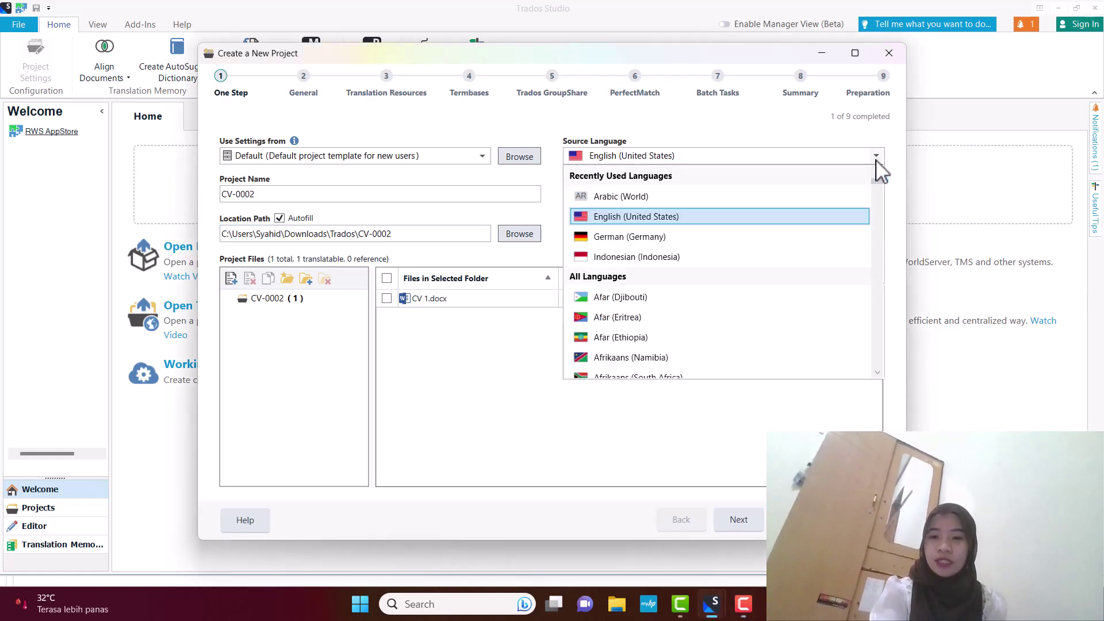
pyautogui.click(665, 196)
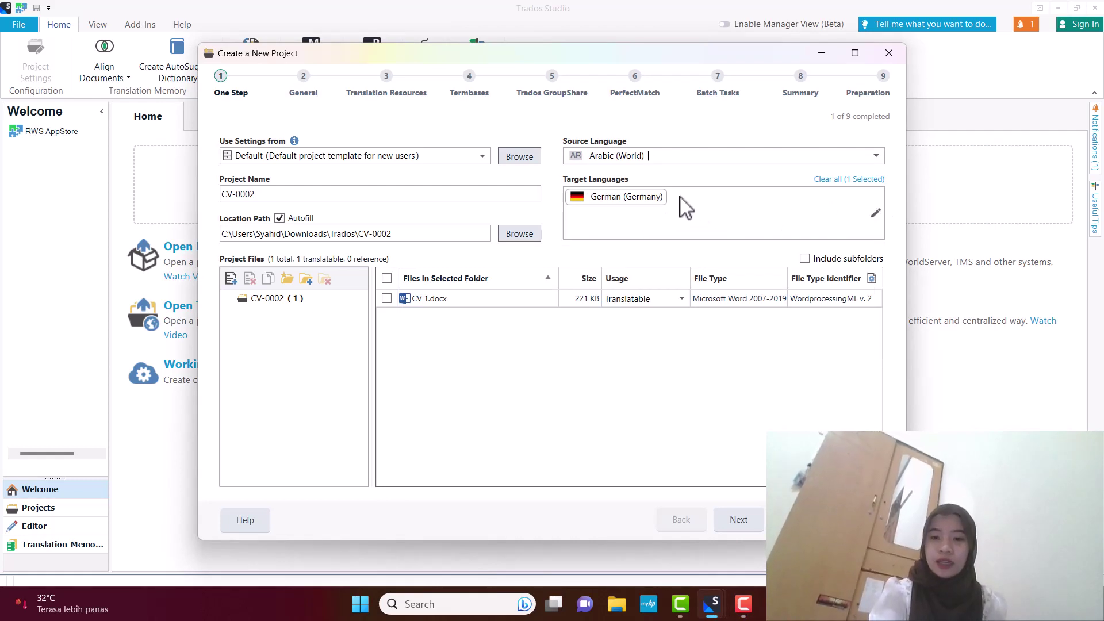
pyautogui.click(680, 198)
pyautogui.click(671, 197)
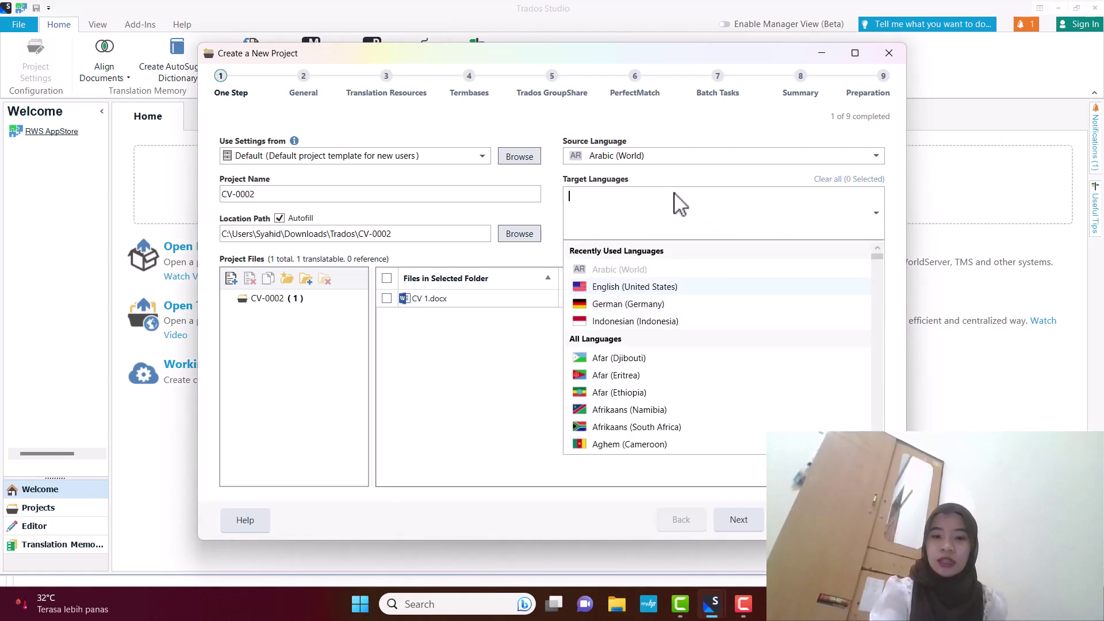
pyautogui.click(631, 321)
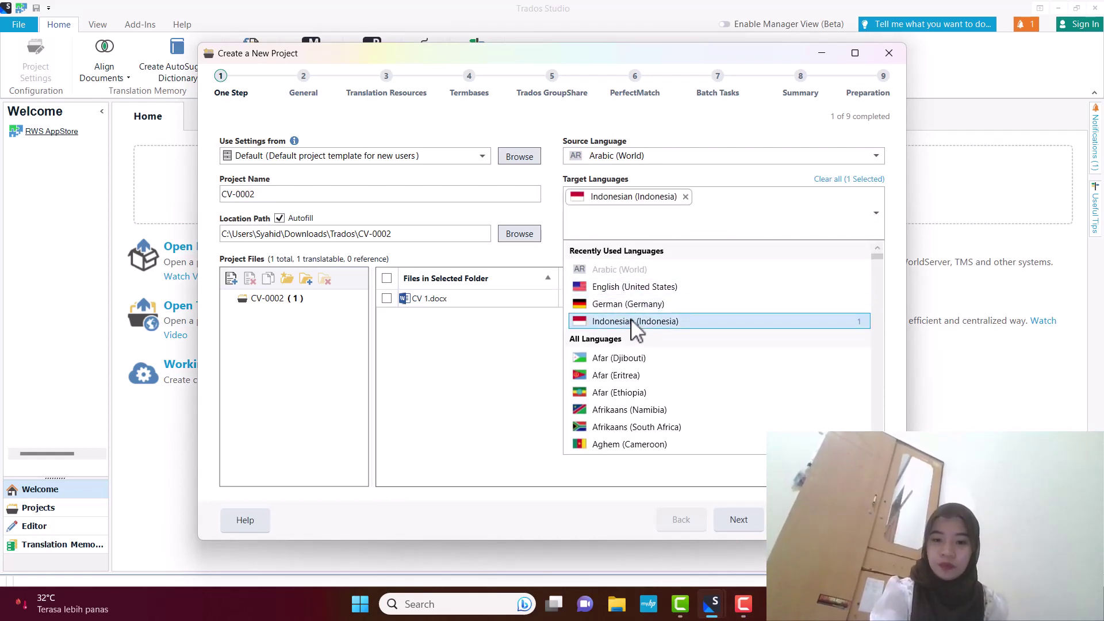
pyautogui.click(549, 382)
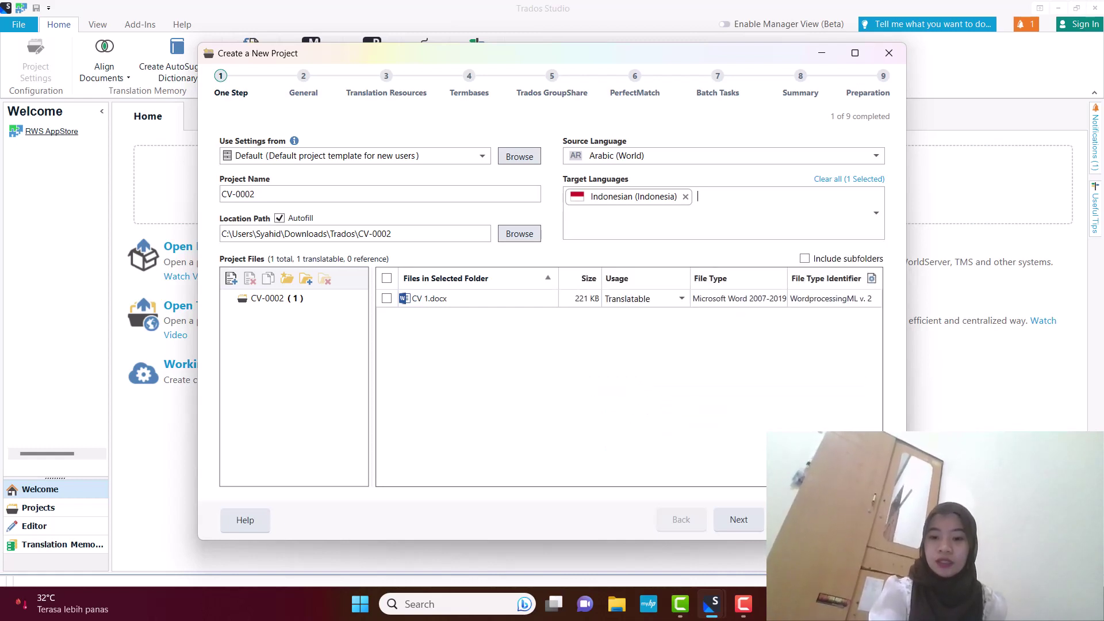
pyautogui.click(753, 516)
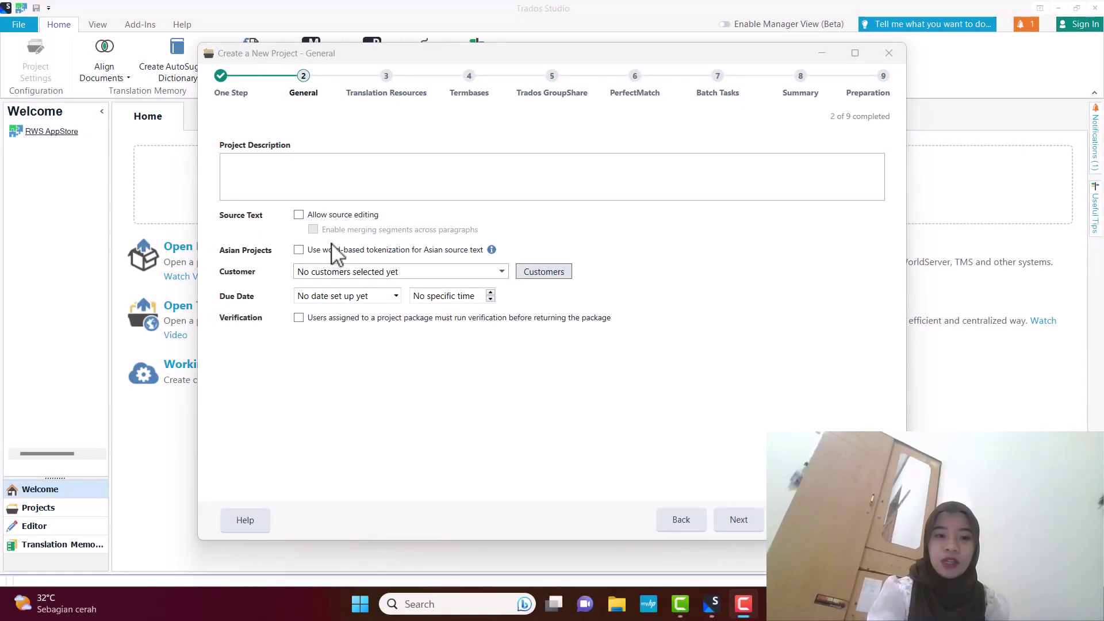
# Enter "Proyek UAS" as the project description and continue to the translation resources.
pyautogui.click(310, 190)
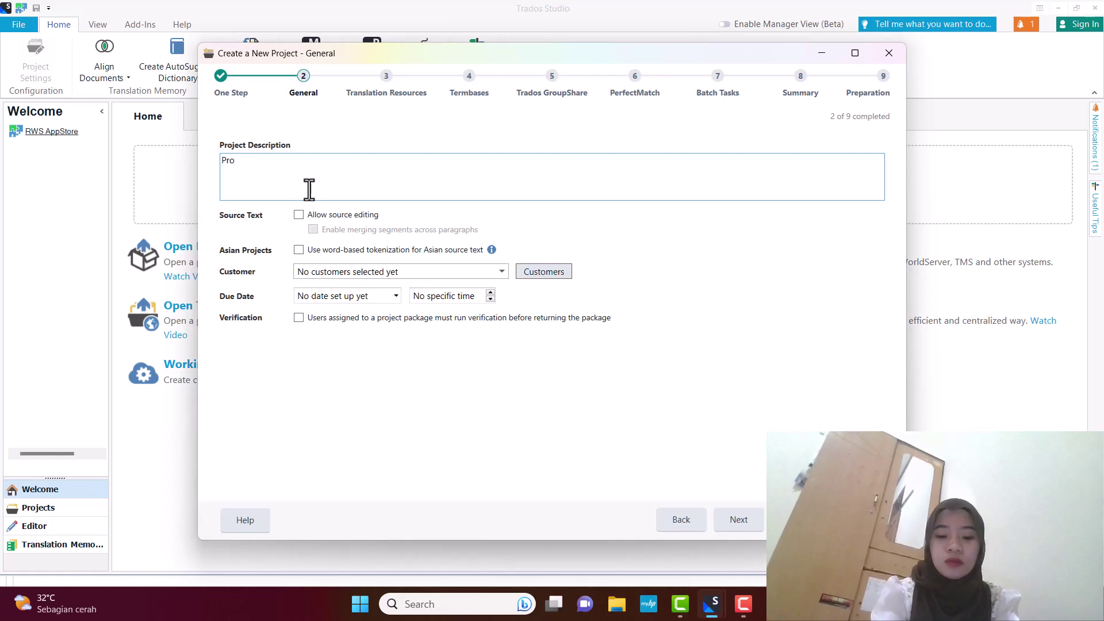
pyautogui.write('Proyek UAS')
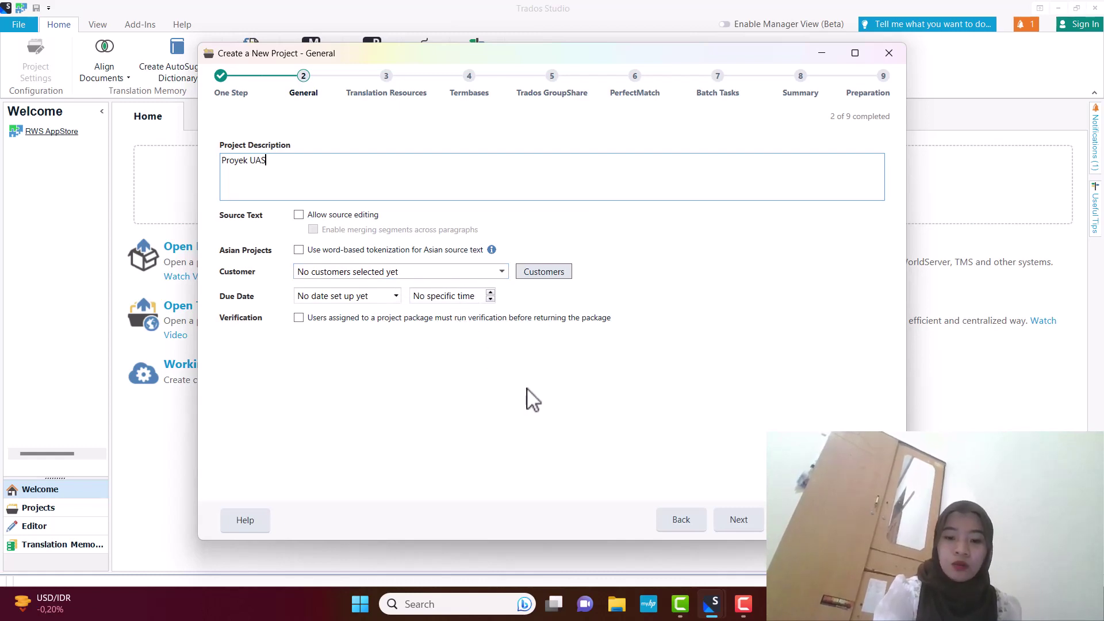
pyautogui.click(745, 529)
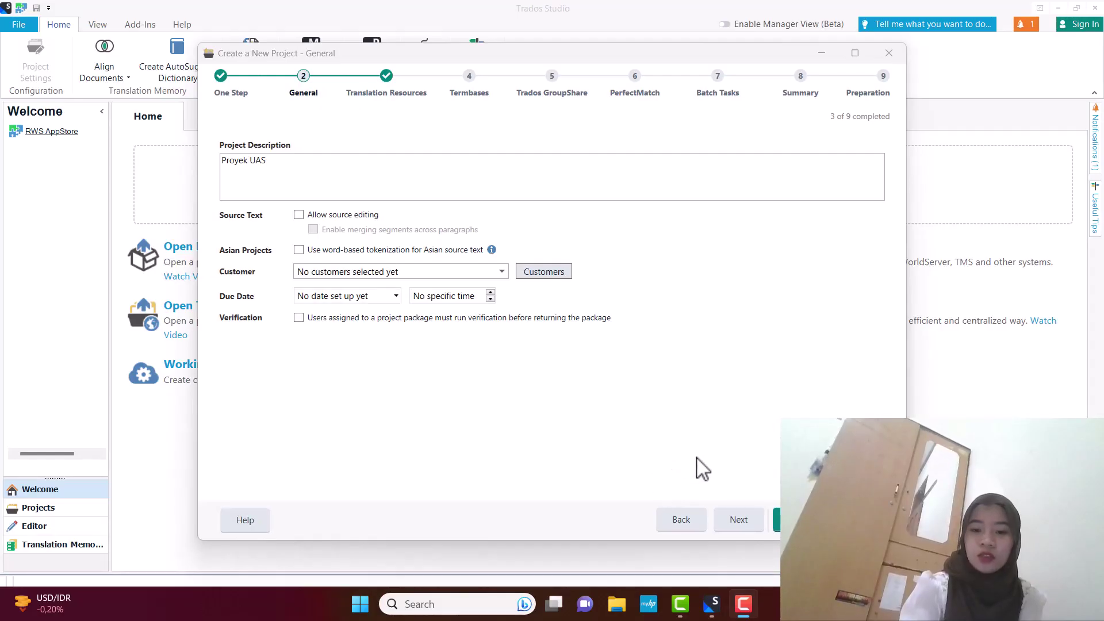
pyautogui.click(741, 518)
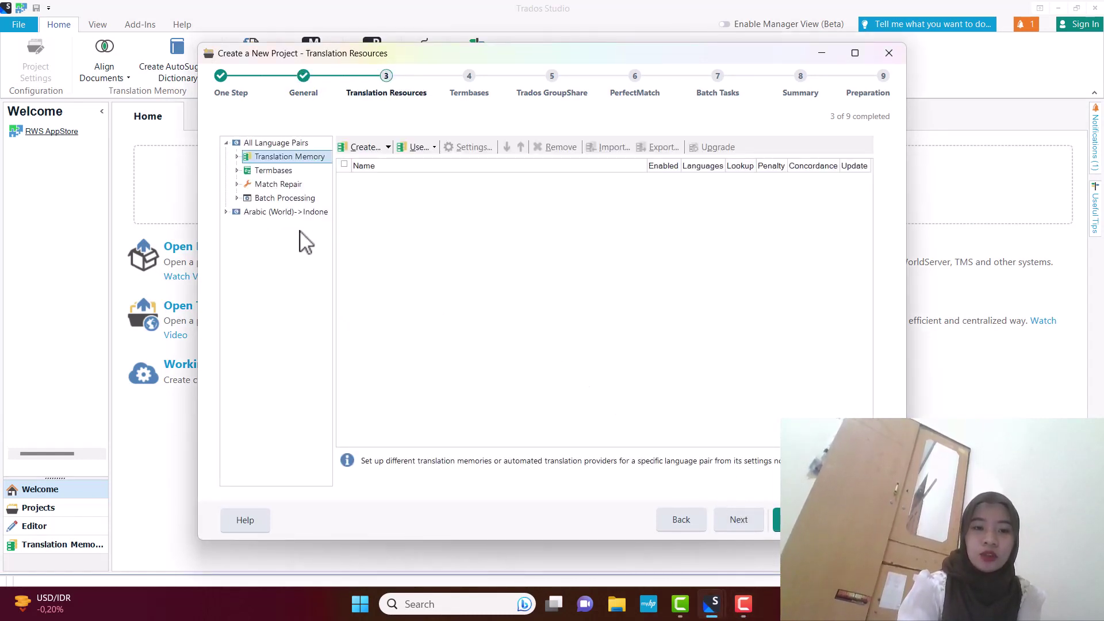
# Look through the Translation Memory and Termbases settings for all language pairs.
pyautogui.click(237, 157)
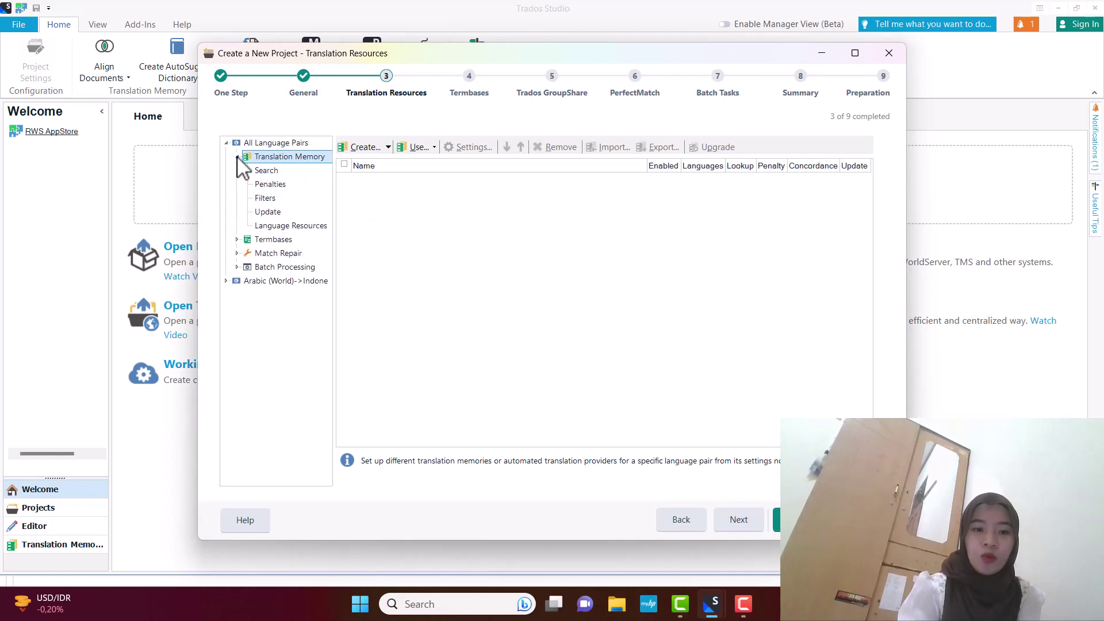
pyautogui.click(237, 239)
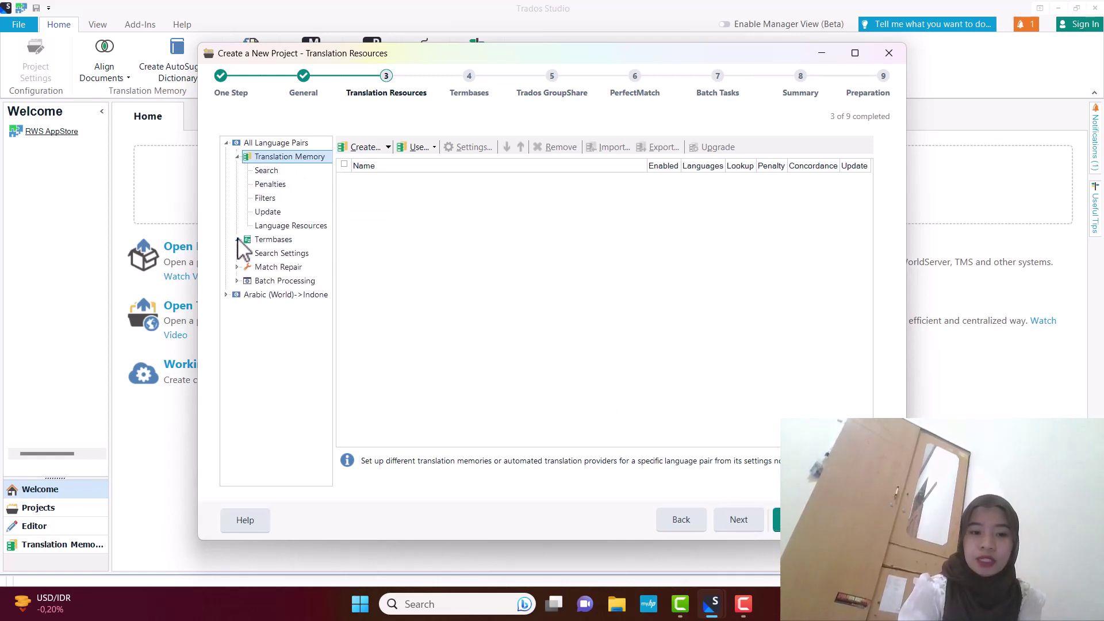
pyautogui.click(258, 240)
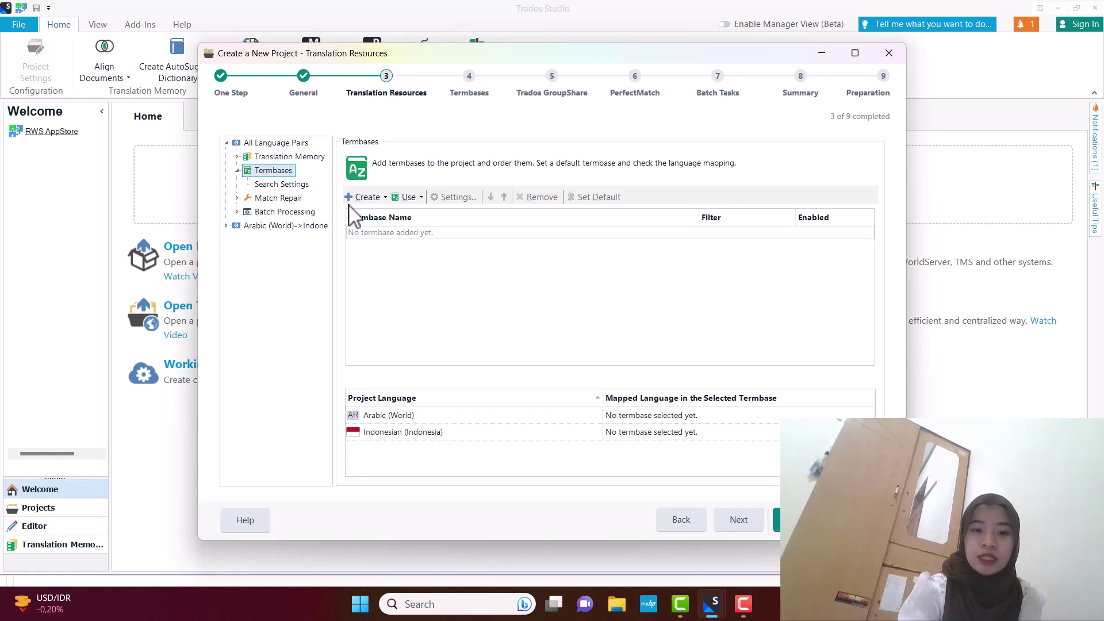
pyautogui.click(260, 143)
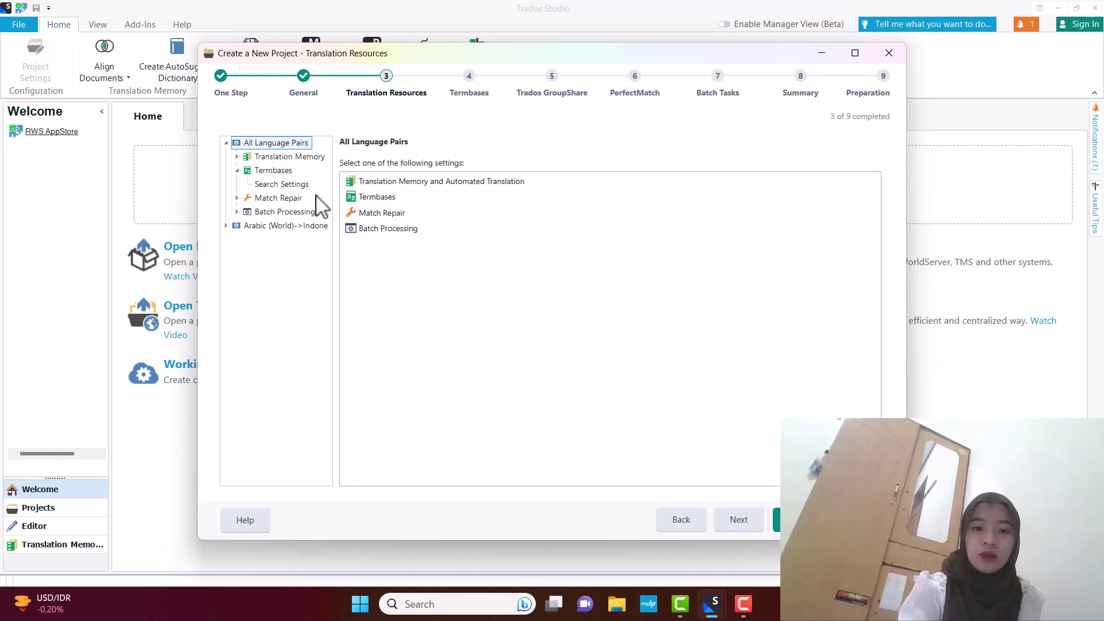
# Keep the defaults for the remaining project settings, including the "Prepare without project TM" task sequence, and finish creating the project.
pyautogui.click(733, 522)
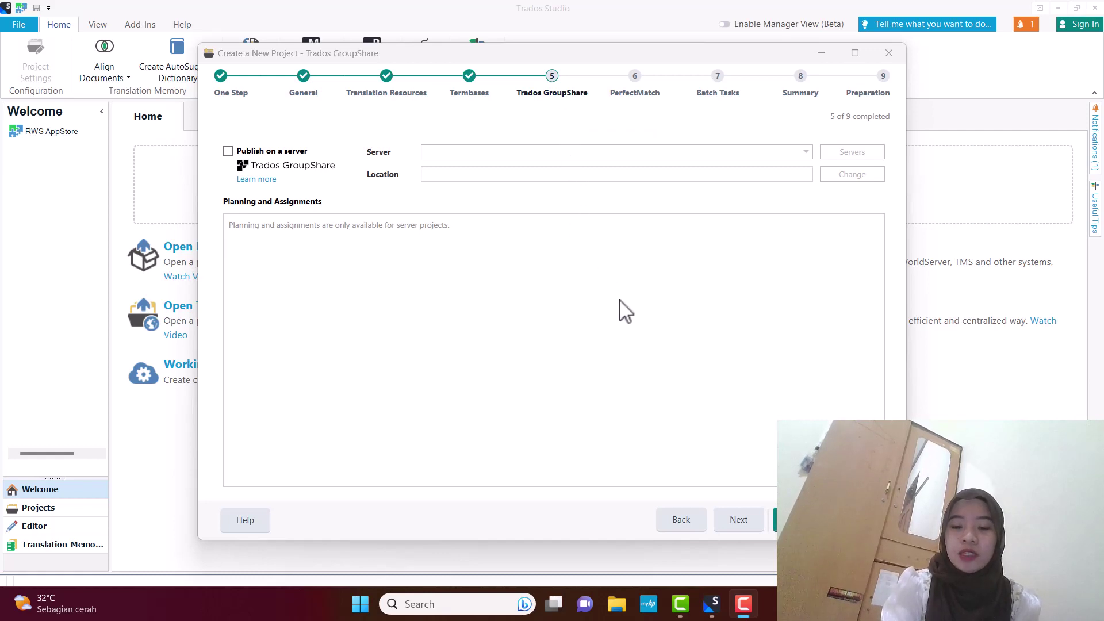
pyautogui.click(744, 521)
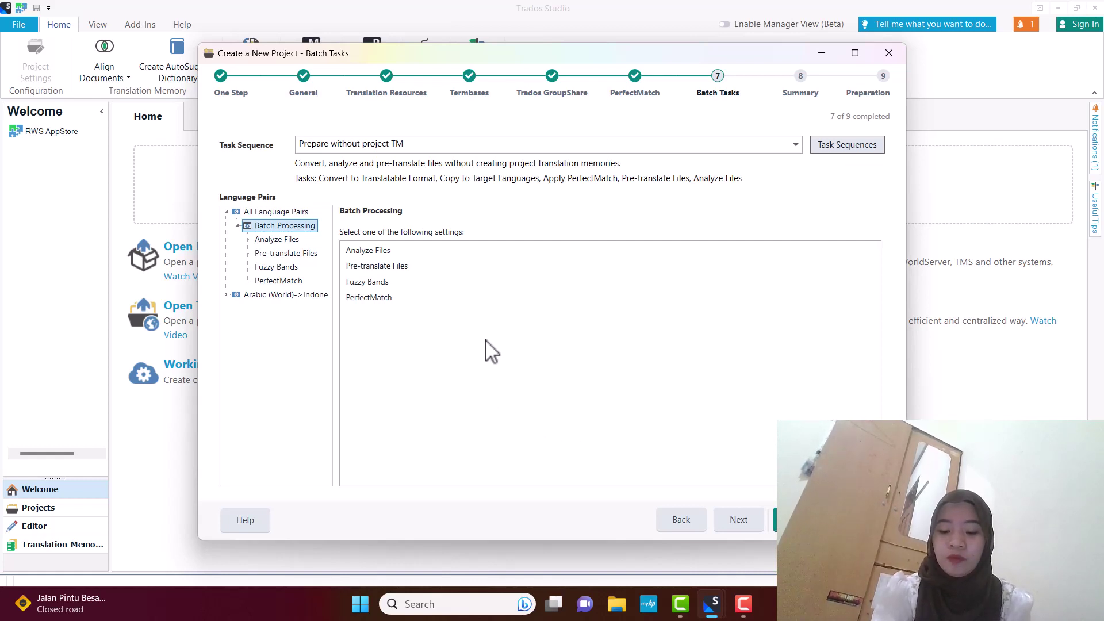
pyautogui.click(739, 519)
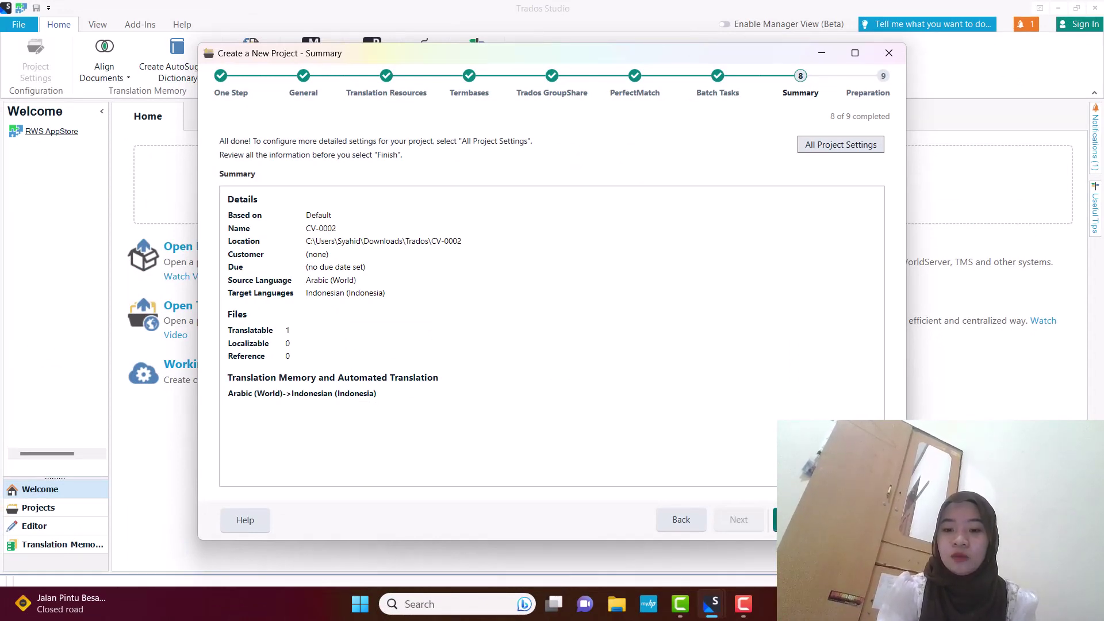
pyautogui.click(799, 519)
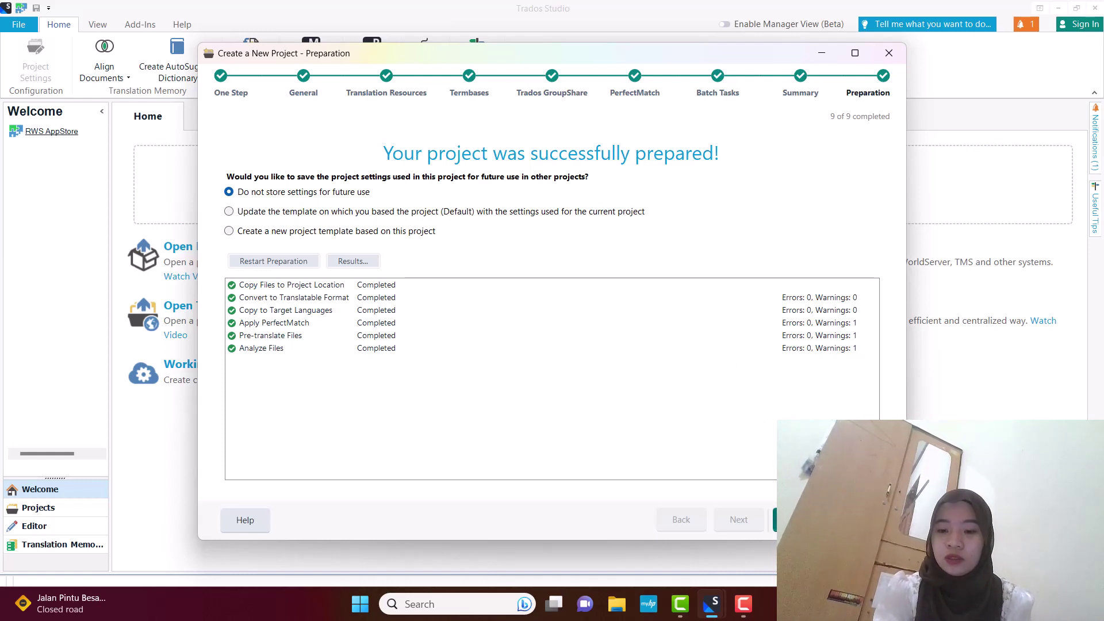
pyautogui.press('Return')
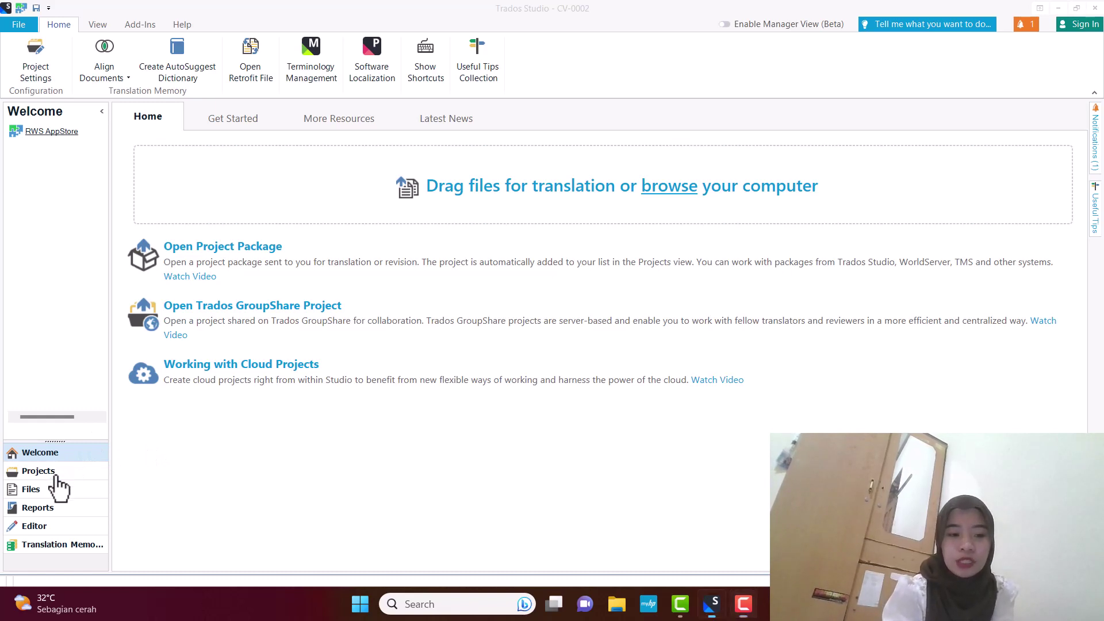
# Review the CV-0002 project's details, files and Analyze Files report, and display CV 1.docx.sdlxliff in the Editor view.
pyautogui.click(38, 471)
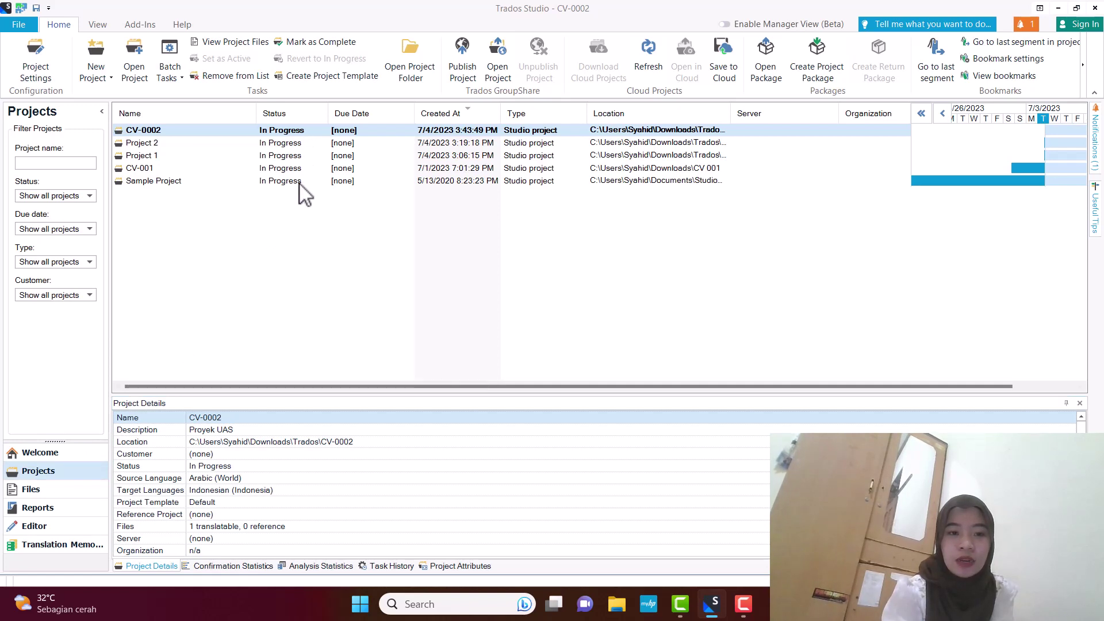
pyautogui.click(44, 493)
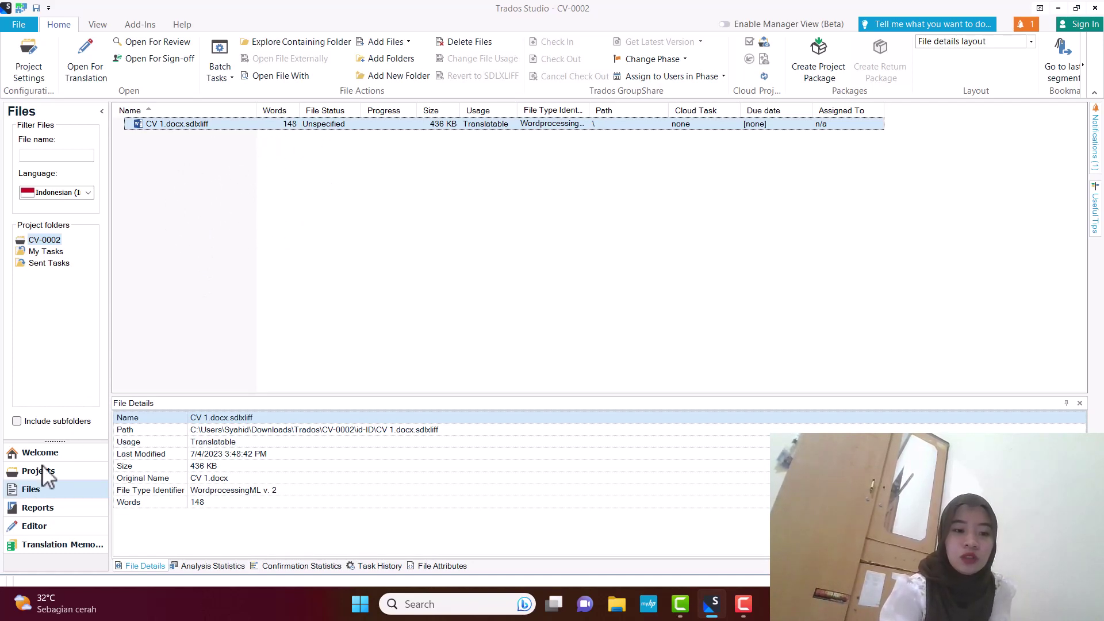
pyautogui.click(71, 515)
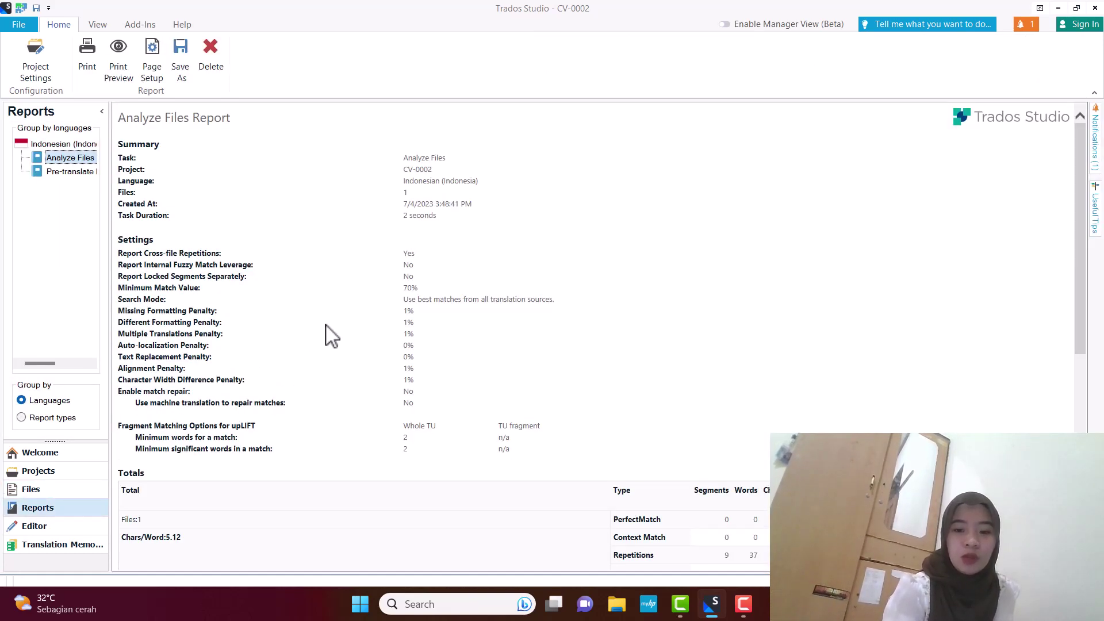
pyautogui.scroll(-5, 332, 335)
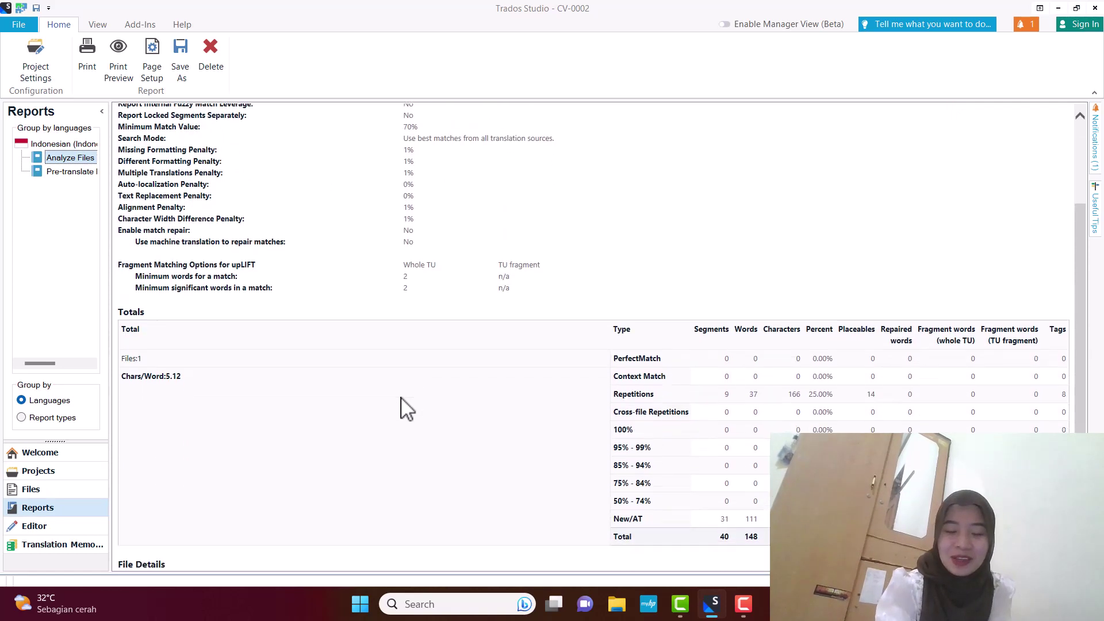
pyautogui.scroll(-5, 407, 408)
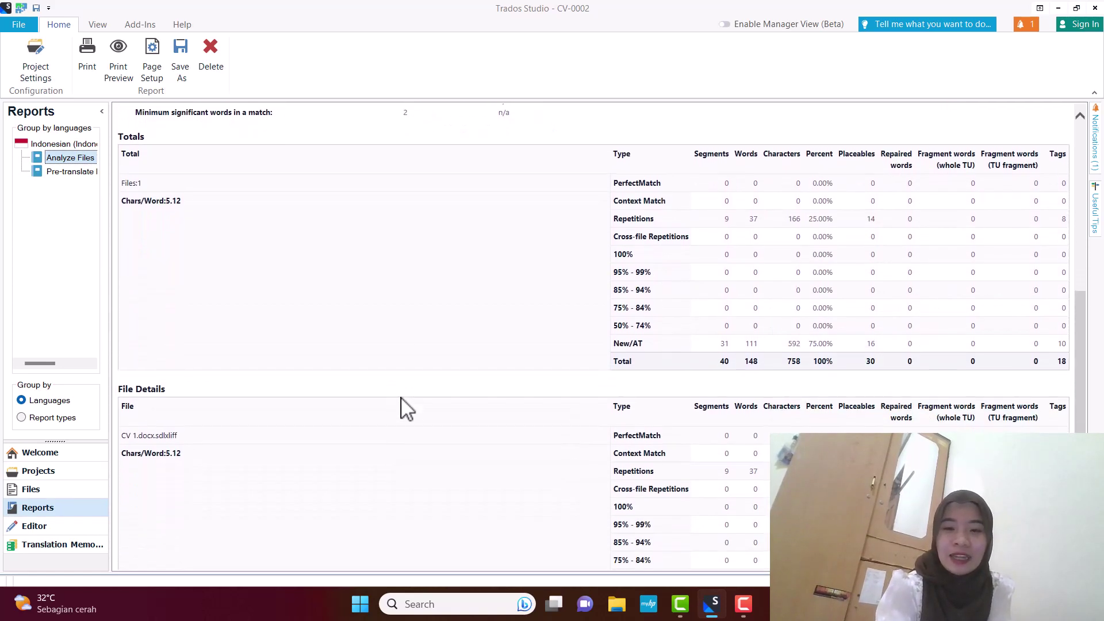
pyautogui.scroll(-2, 407, 408)
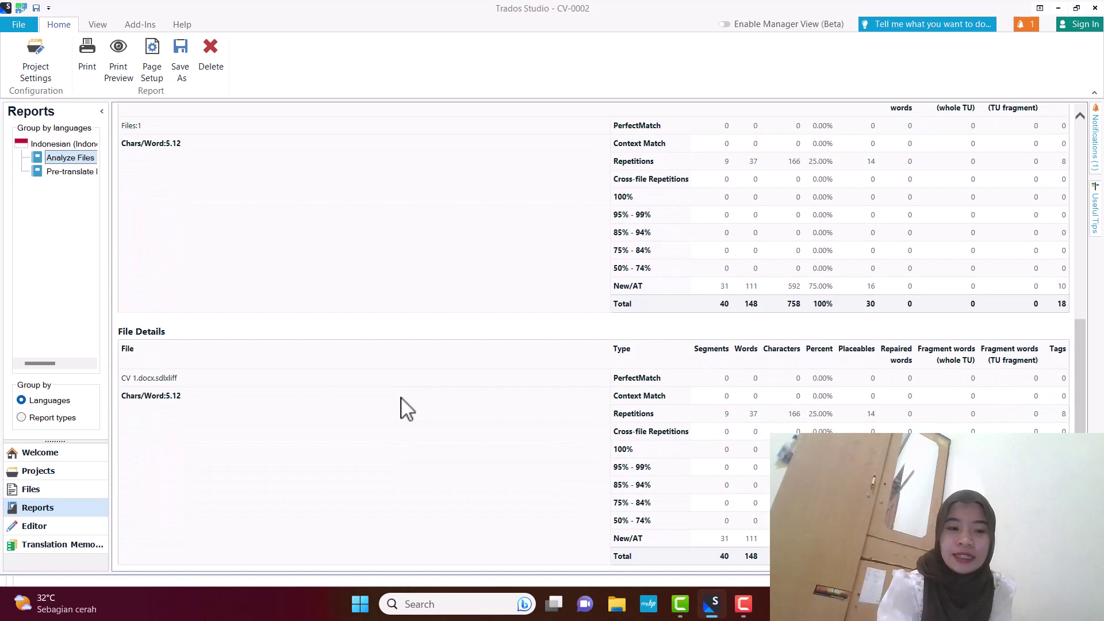
pyautogui.click(49, 526)
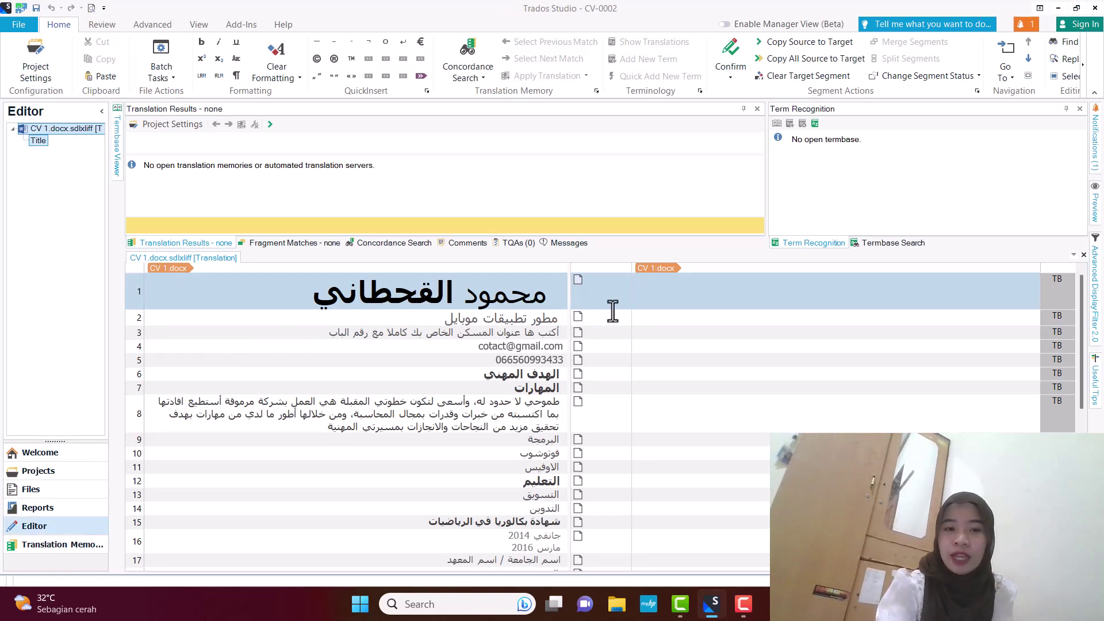
# Start a new Arabic-to-Indonesian translation memory named "CV Arab" in the default location, replacing the existing file of that name.
pyautogui.click(50, 553)
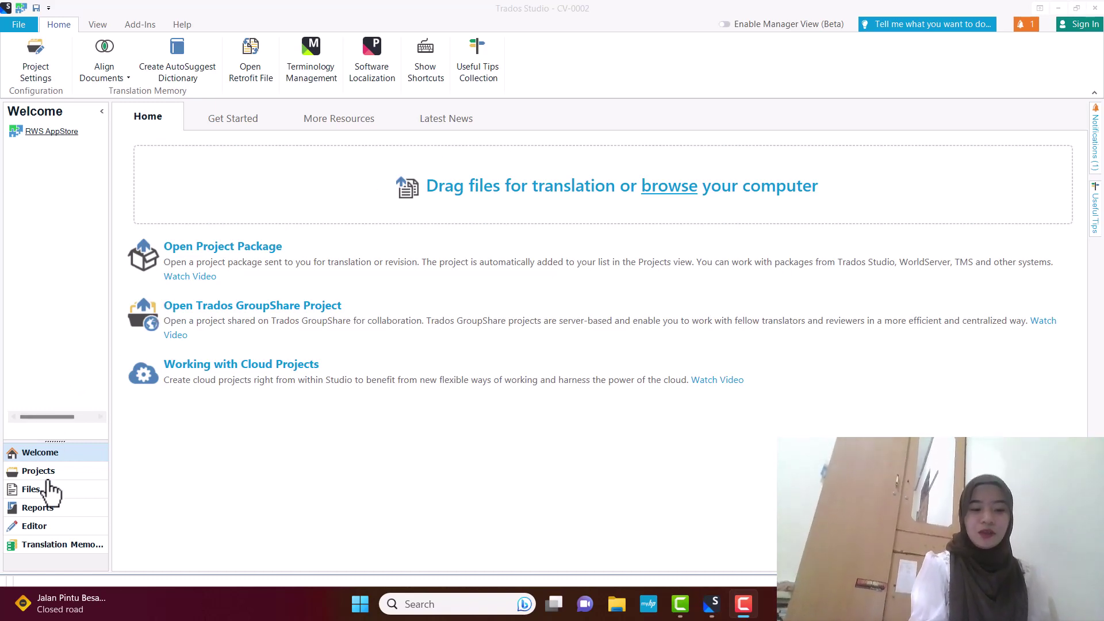
pyautogui.click(42, 548)
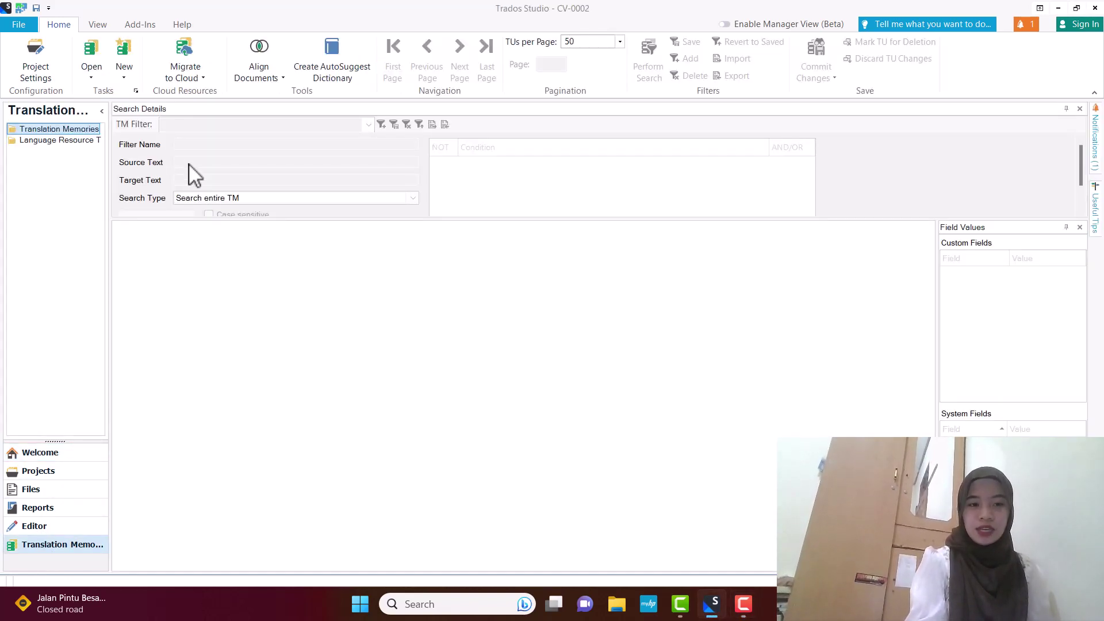
pyautogui.click(132, 68)
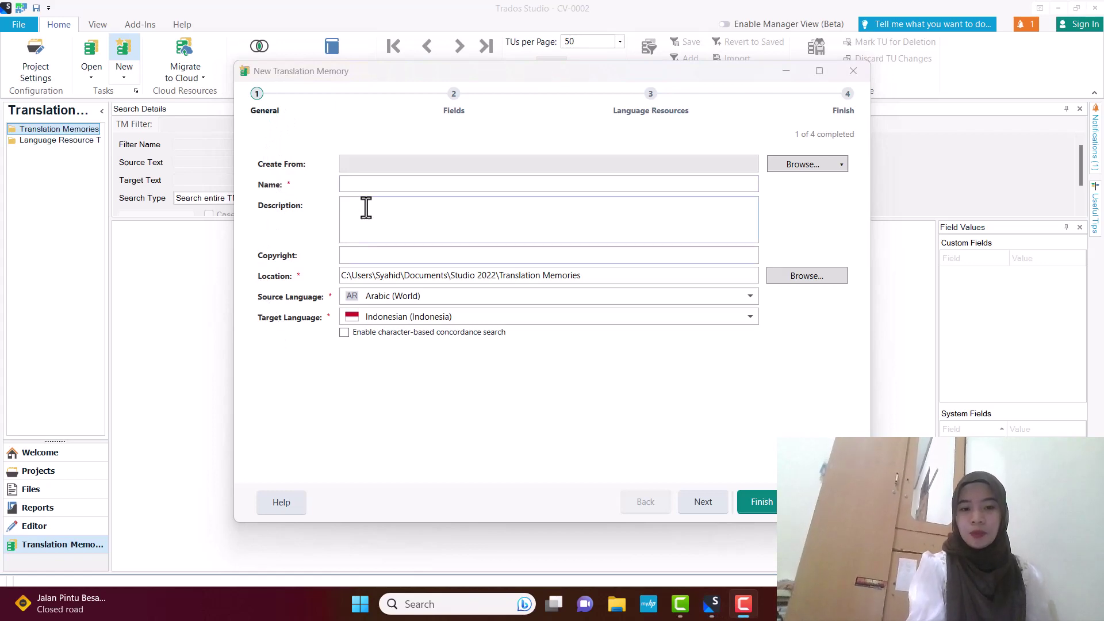
pyautogui.click(361, 183)
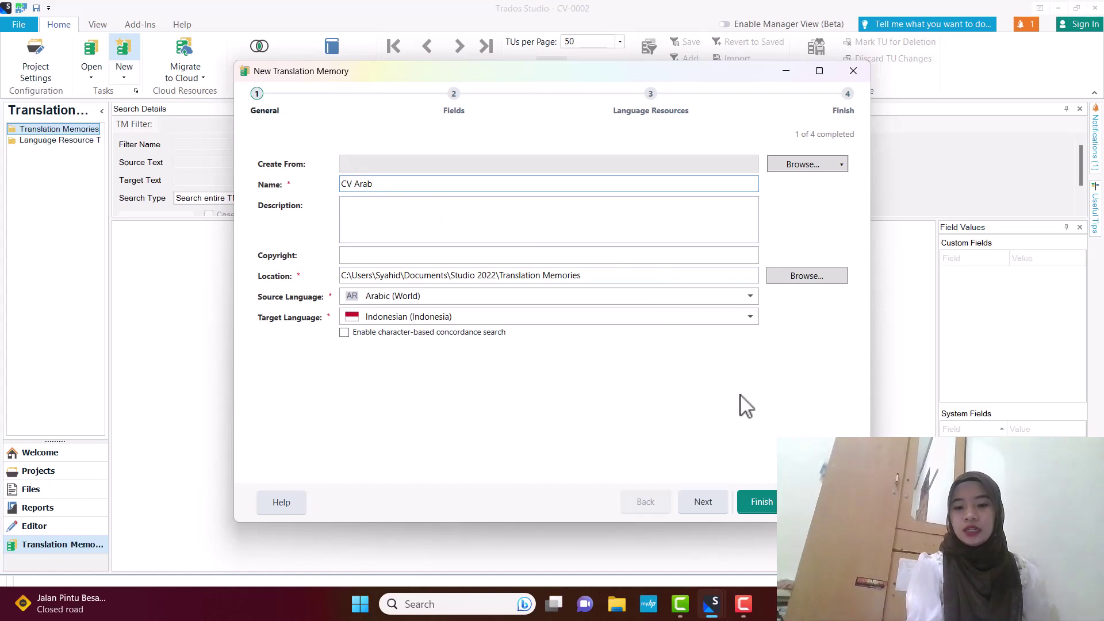
pyautogui.click(708, 502)
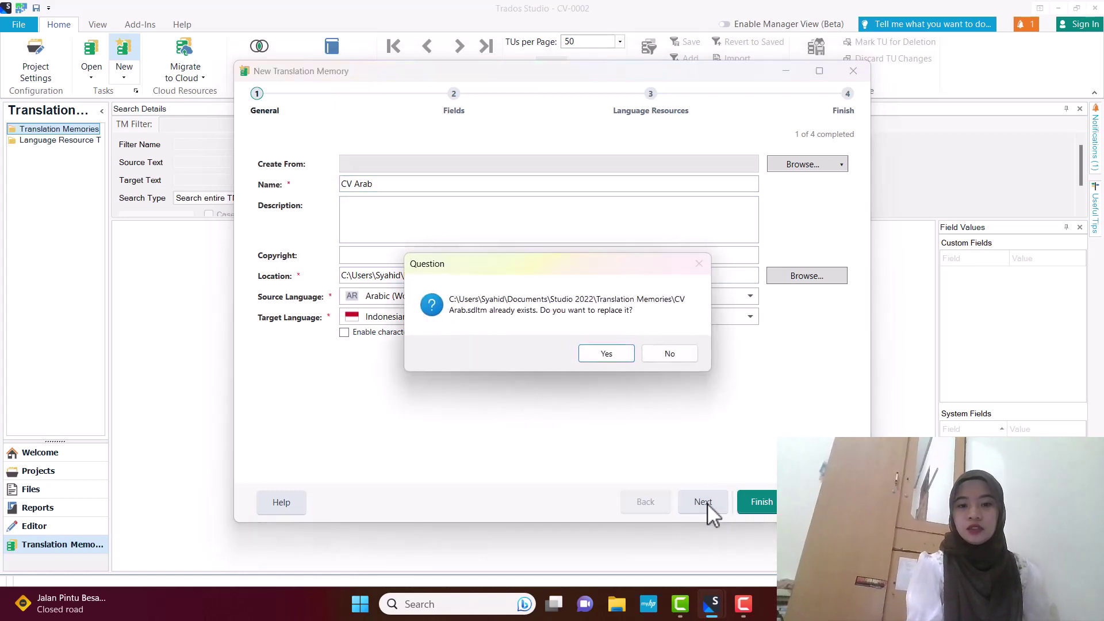
pyautogui.click(615, 353)
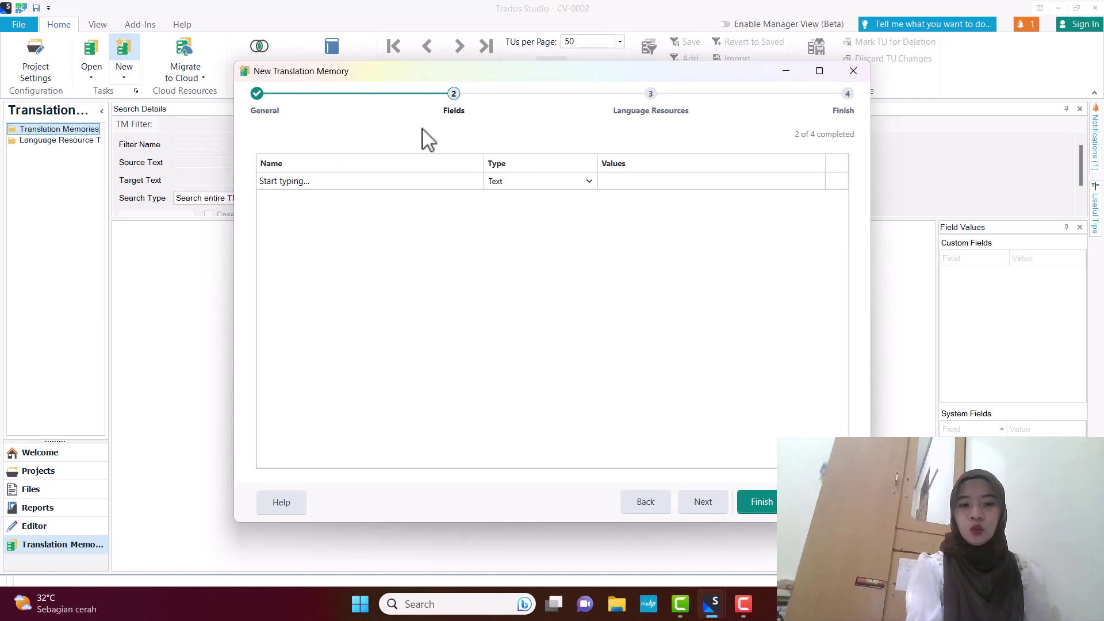
# Add a text field named "Akademik", keep the default language resources, and finish creating the translation memory.
pyautogui.click(364, 182)
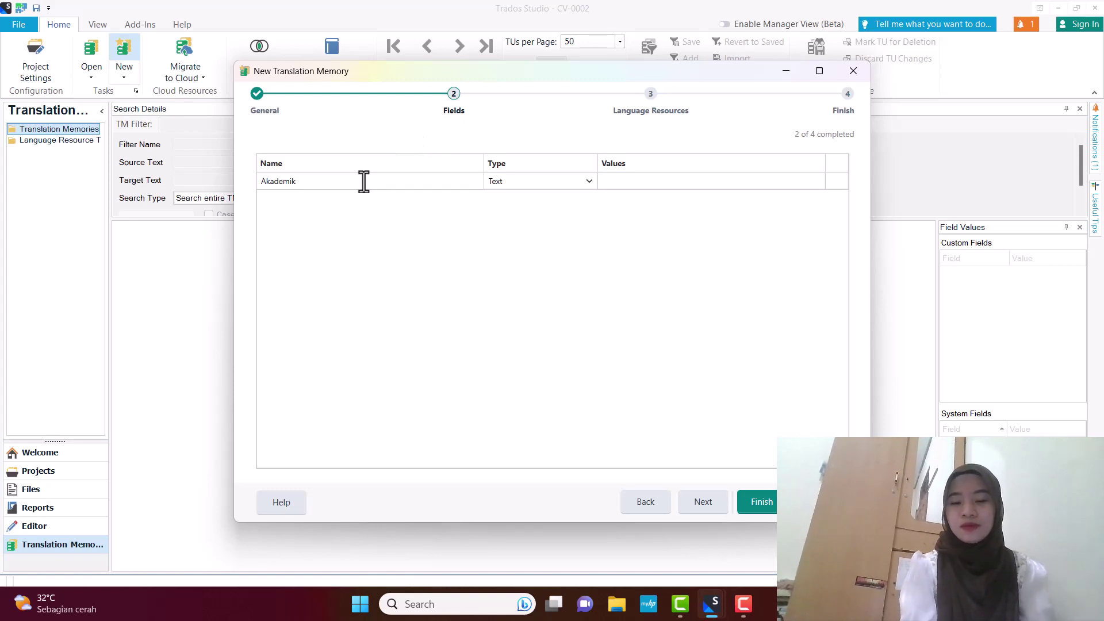
pyautogui.click(702, 502)
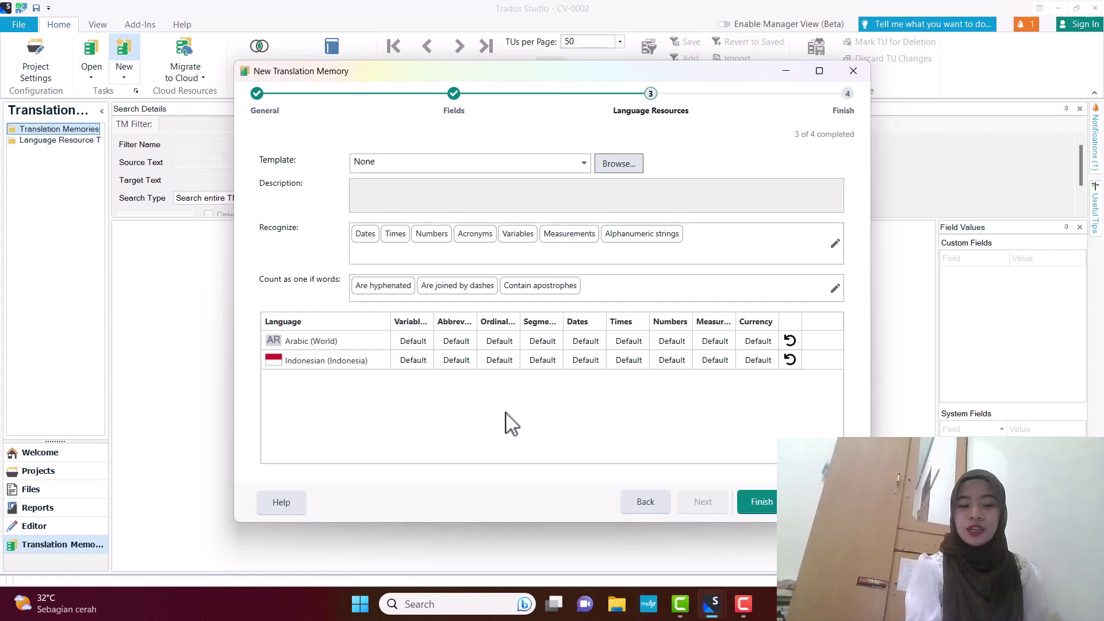
pyautogui.click(762, 502)
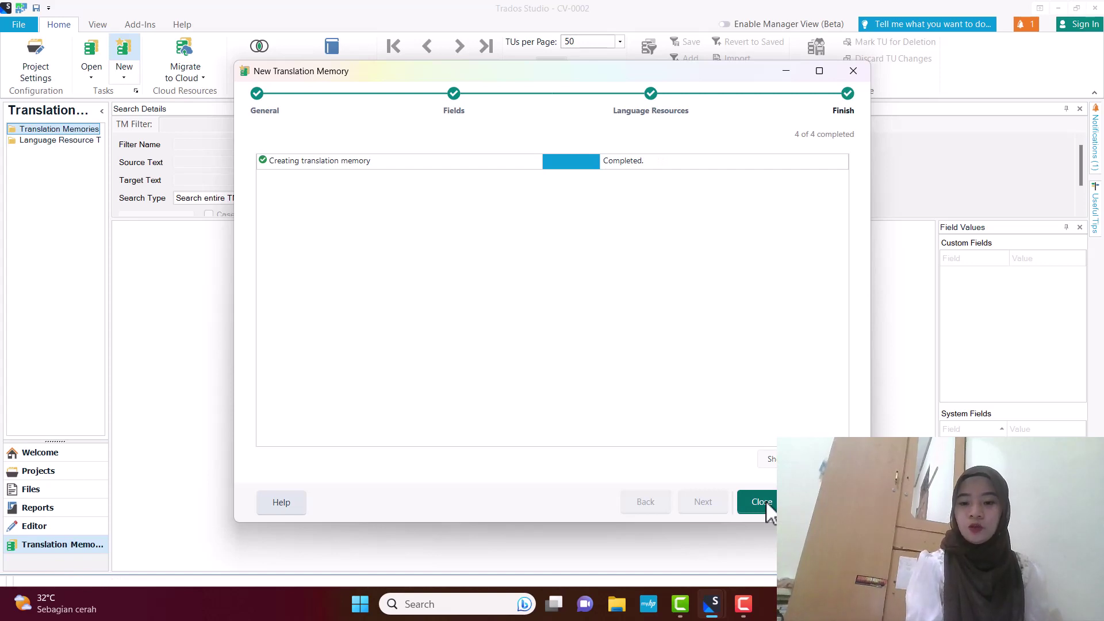
pyautogui.click(762, 502)
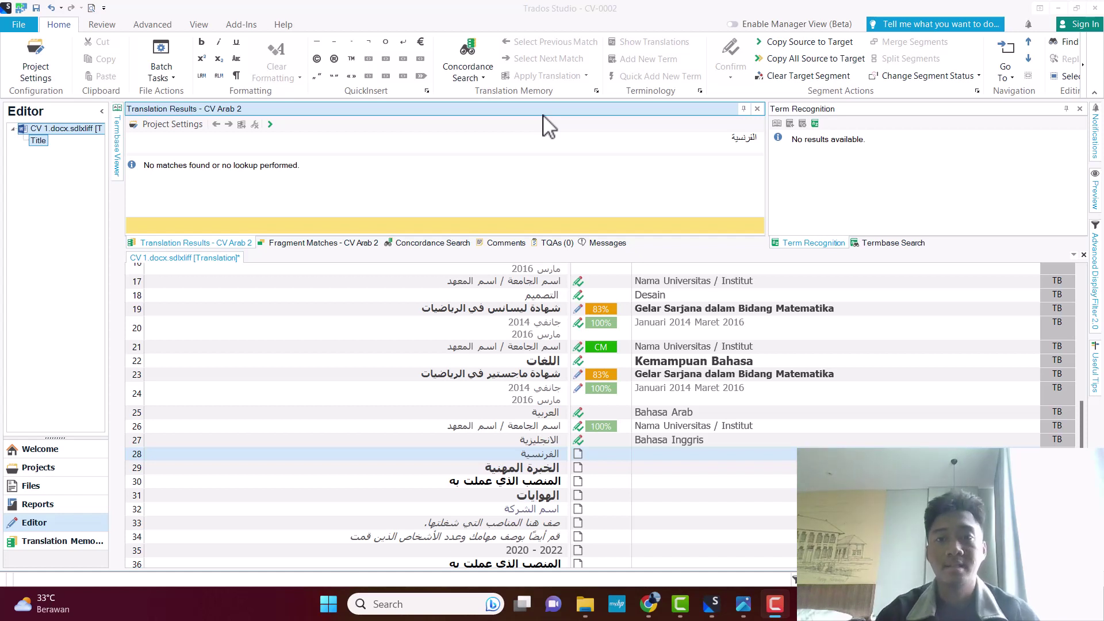
# Review the Indonesian translations, confirmation statuses and match percentages from the first CV segment to the untranslated ones at the end.
pyautogui.scroll(3, 670, 397)
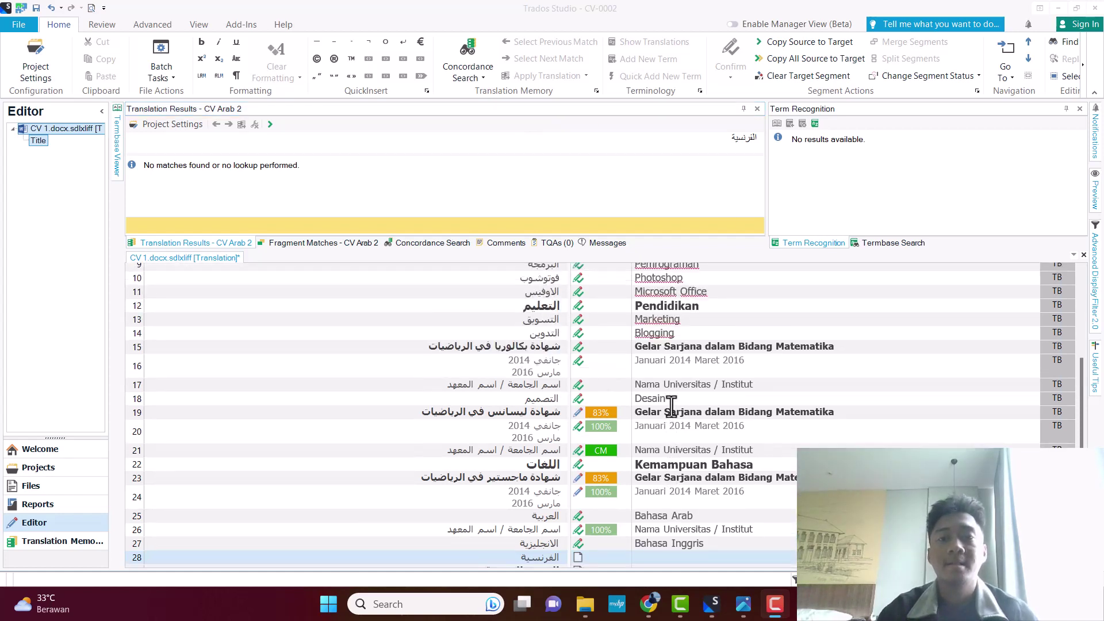
pyautogui.scroll(4, 670, 402)
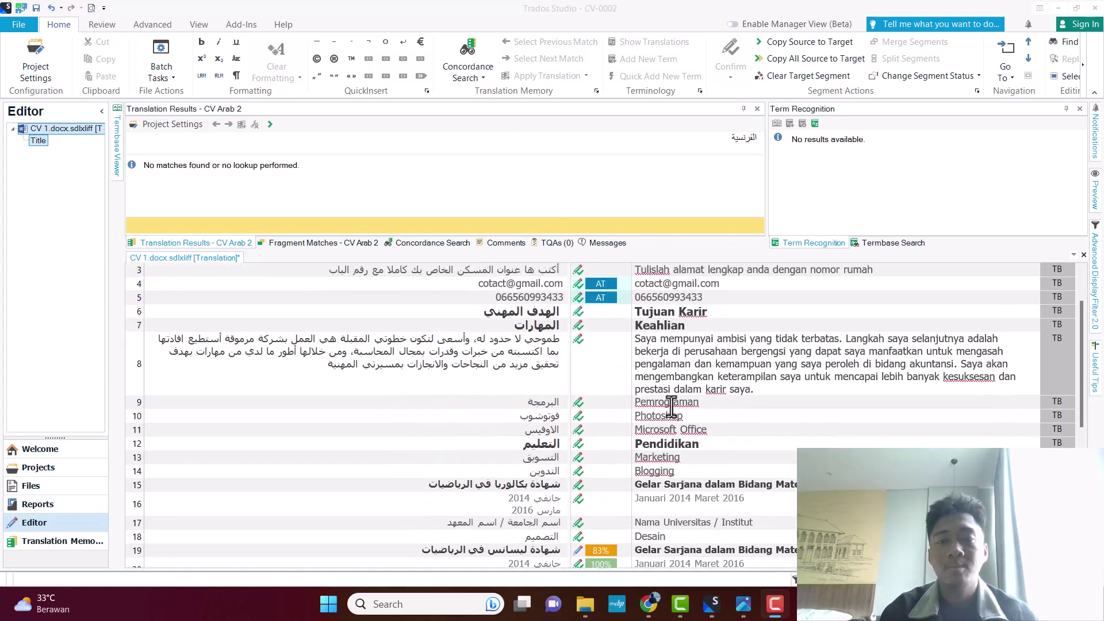
pyautogui.scroll(1, 672, 407)
pyautogui.scroll(1, 671, 407)
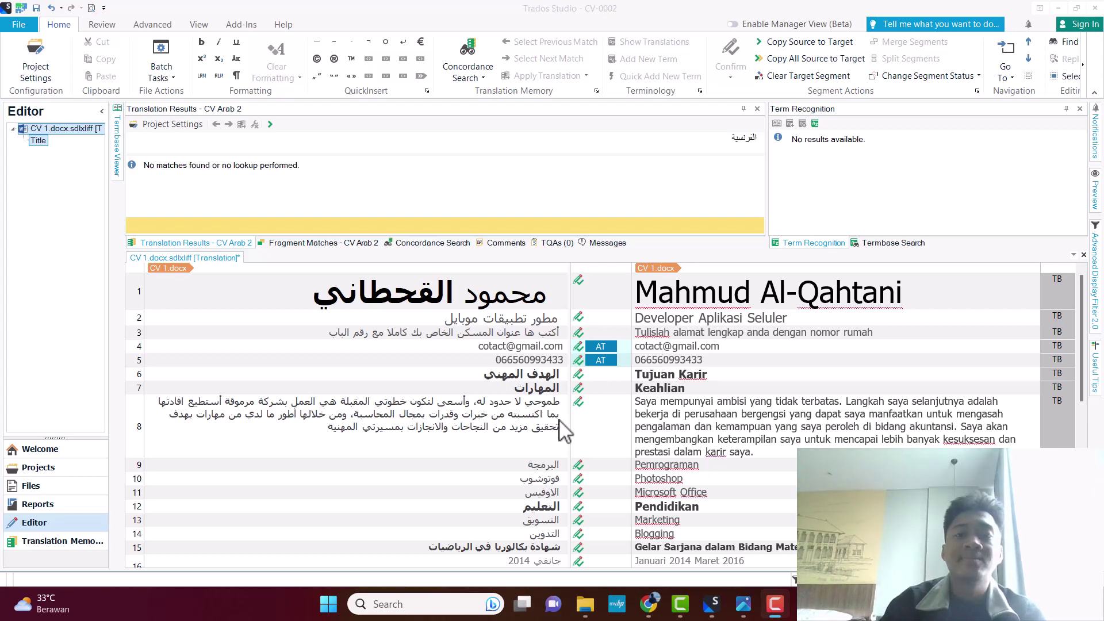
pyautogui.scroll(-1, 563, 430)
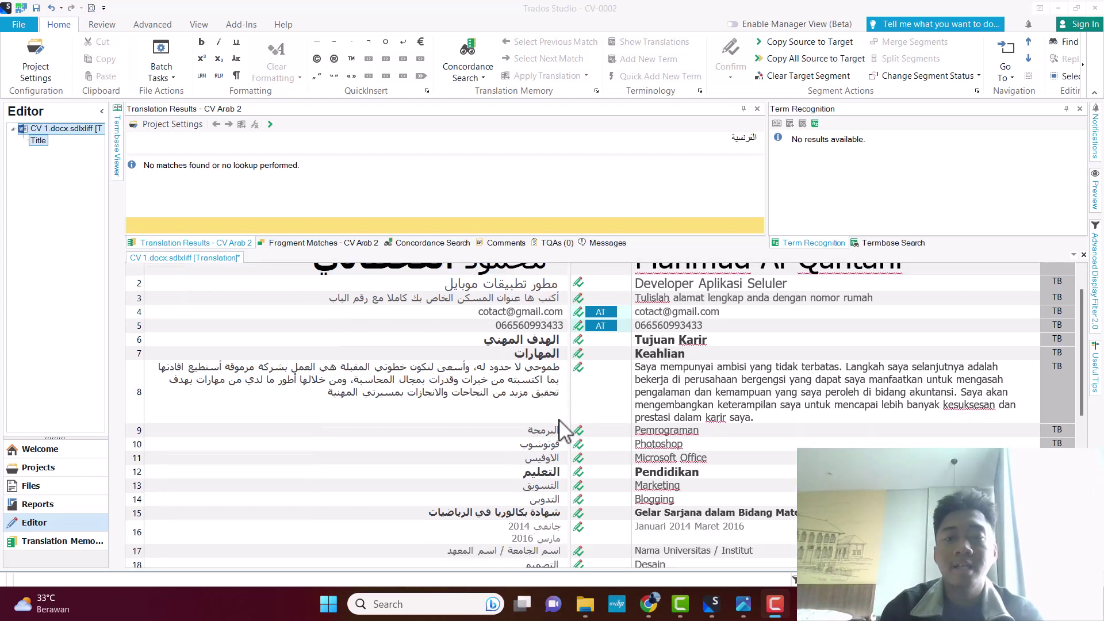
pyautogui.scroll(-3, 563, 430)
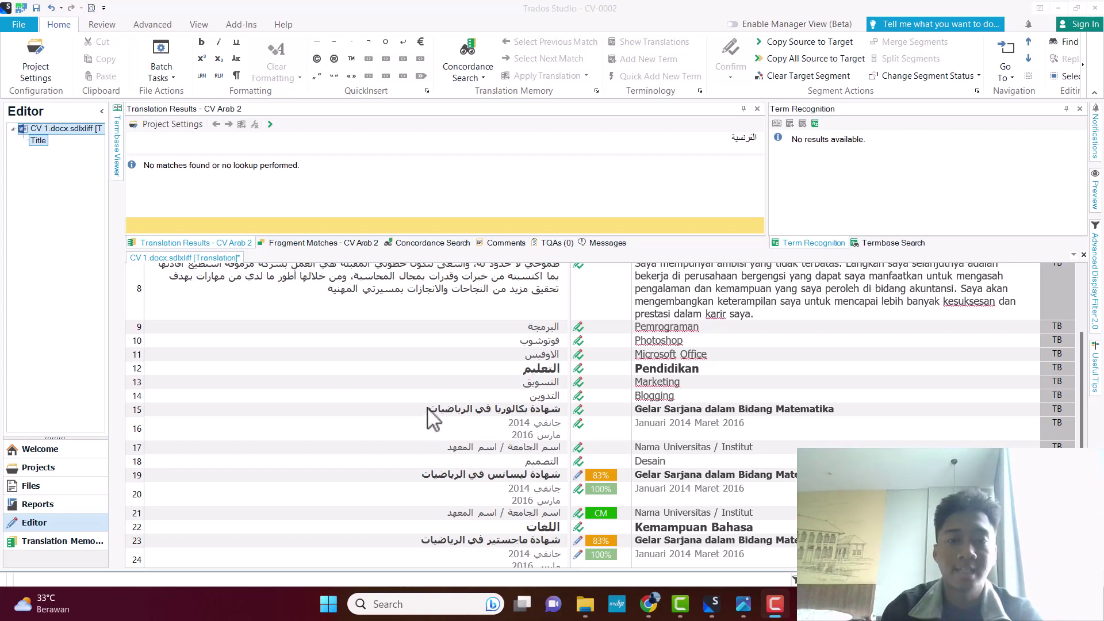
pyautogui.scroll(-1, 625, 472)
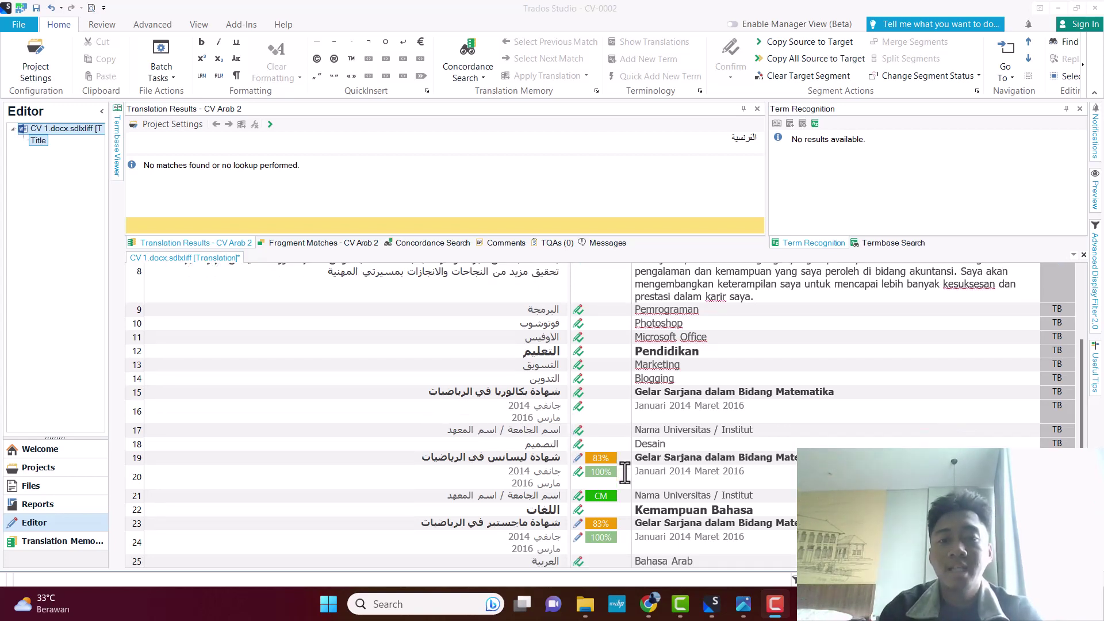
pyautogui.scroll(-1, 625, 473)
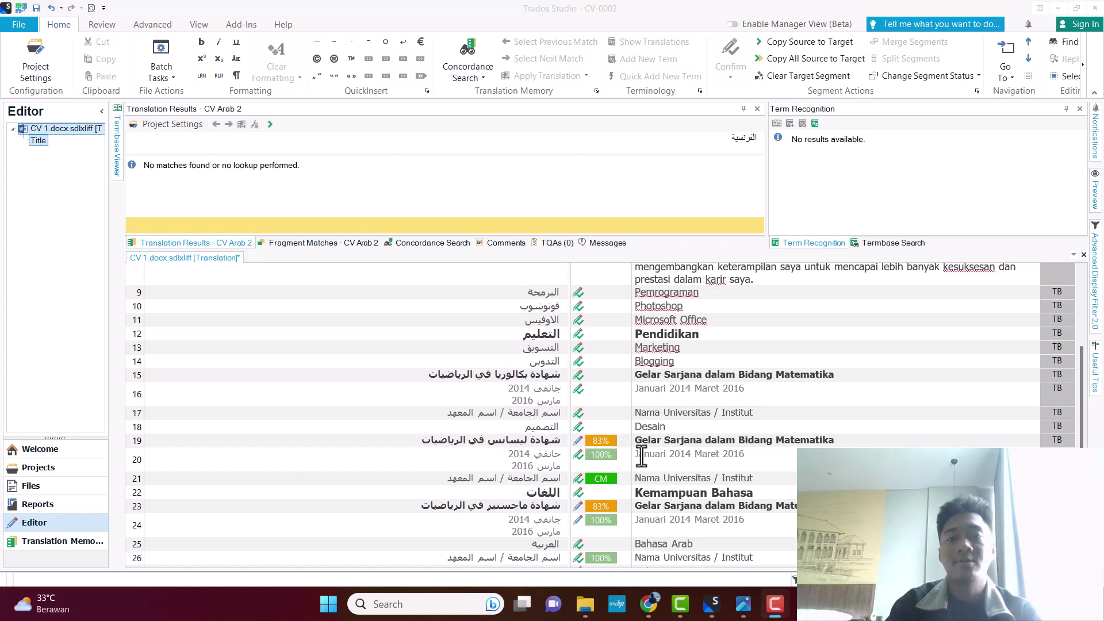
pyautogui.scroll(-2, 641, 458)
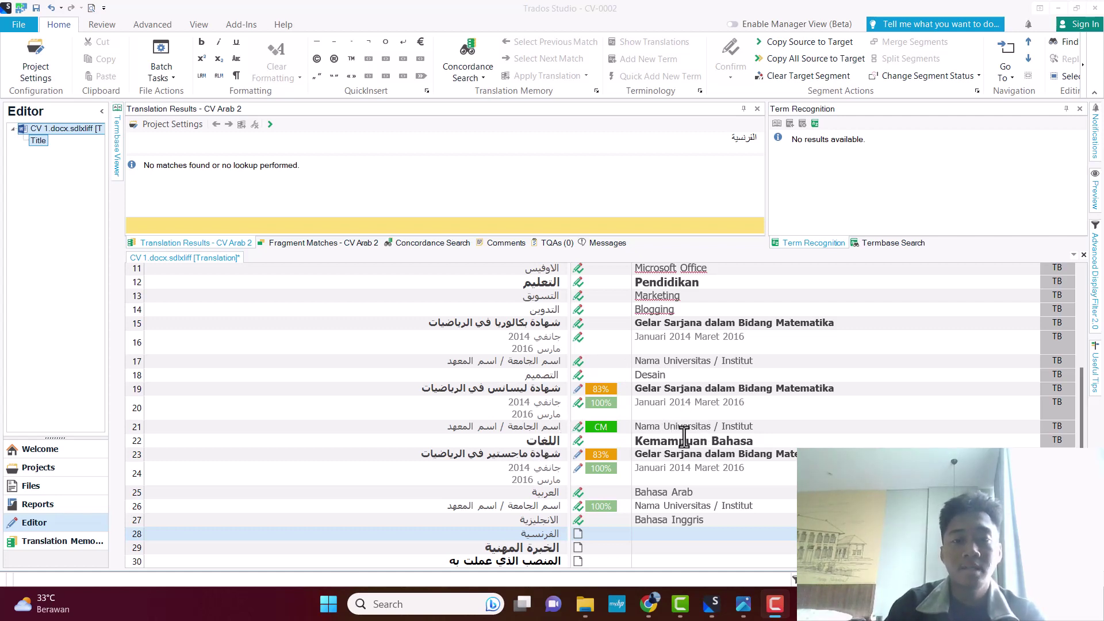
pyautogui.scroll(-5, 683, 436)
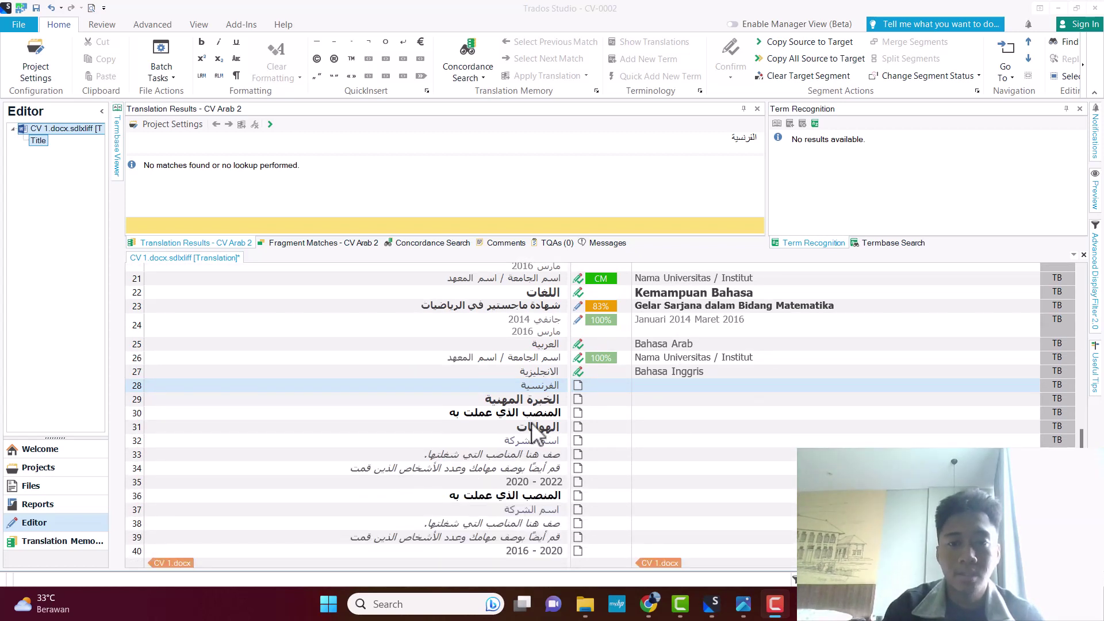
# Translate segment 32 as "Nama Perusahaan" and confirm it, along with the matching translation in segment 37.
pyautogui.click(638, 441)
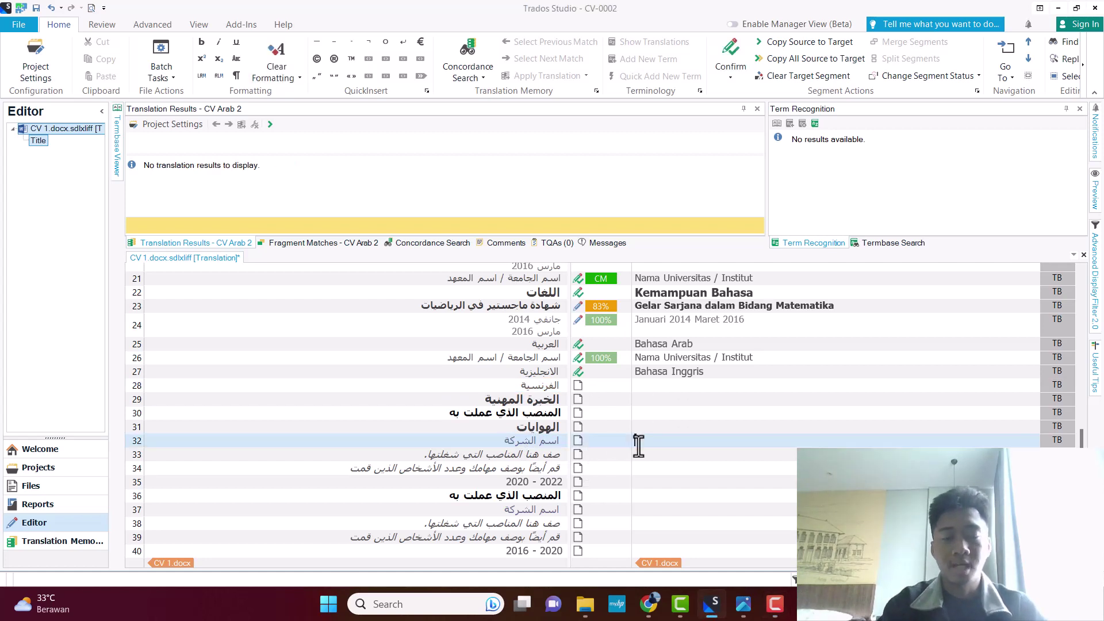
pyautogui.write('Nama P')
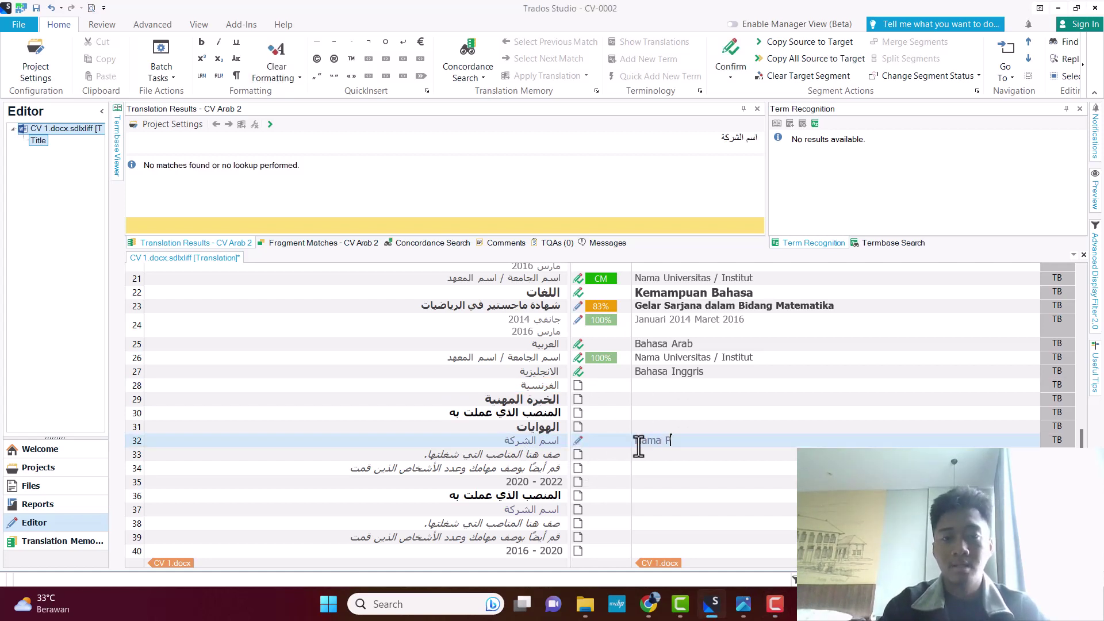
pyautogui.write('erusahaan')
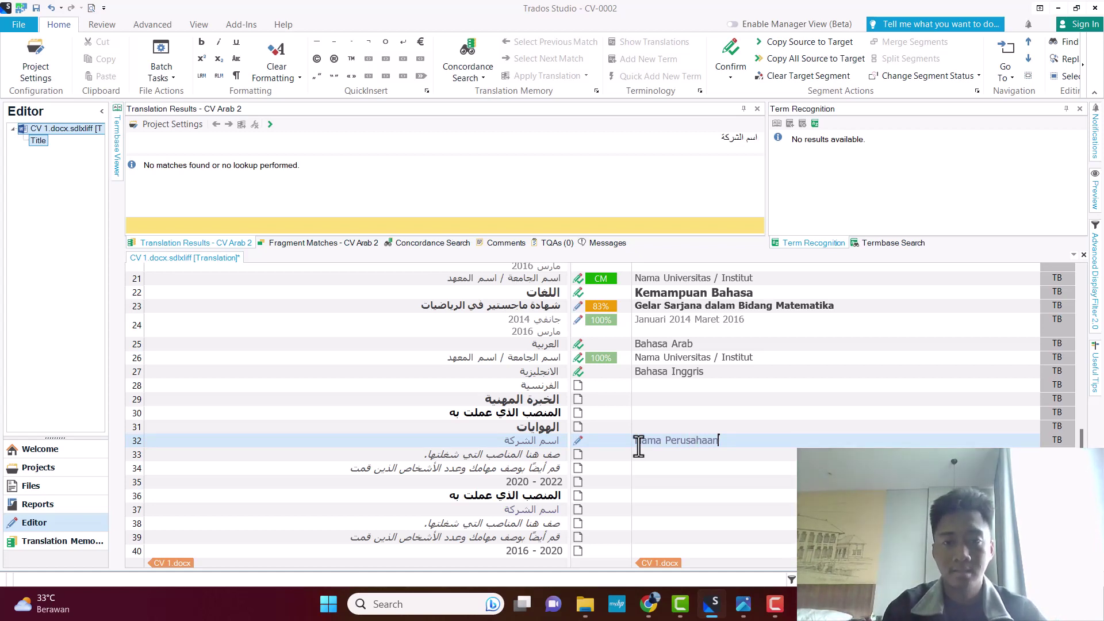
pyautogui.hotkey('ctrl', 'Return')
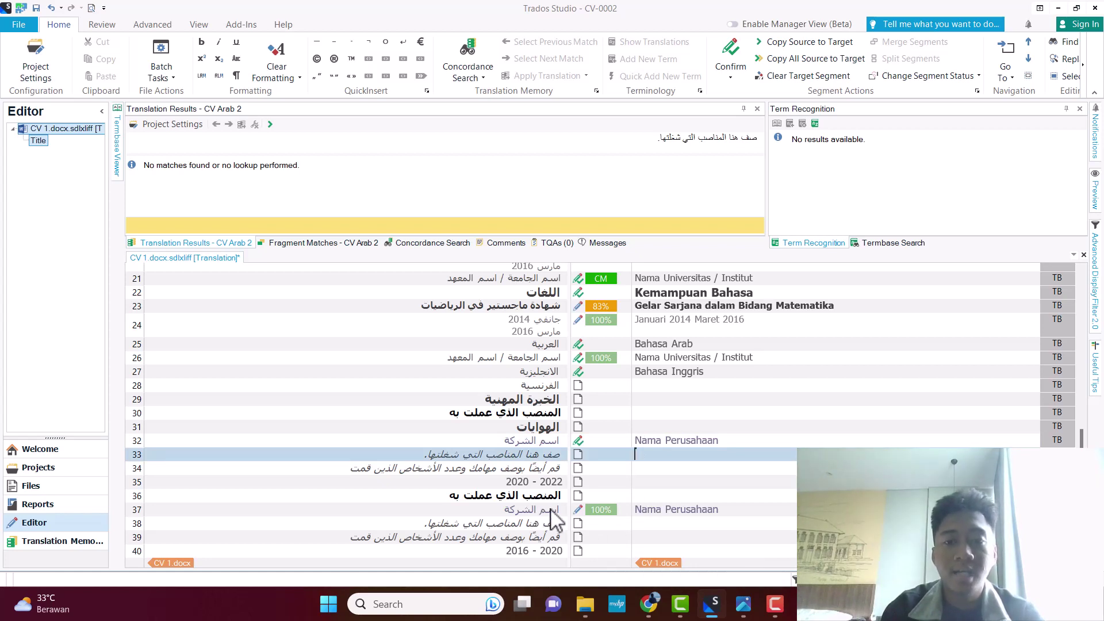
pyautogui.click(654, 509)
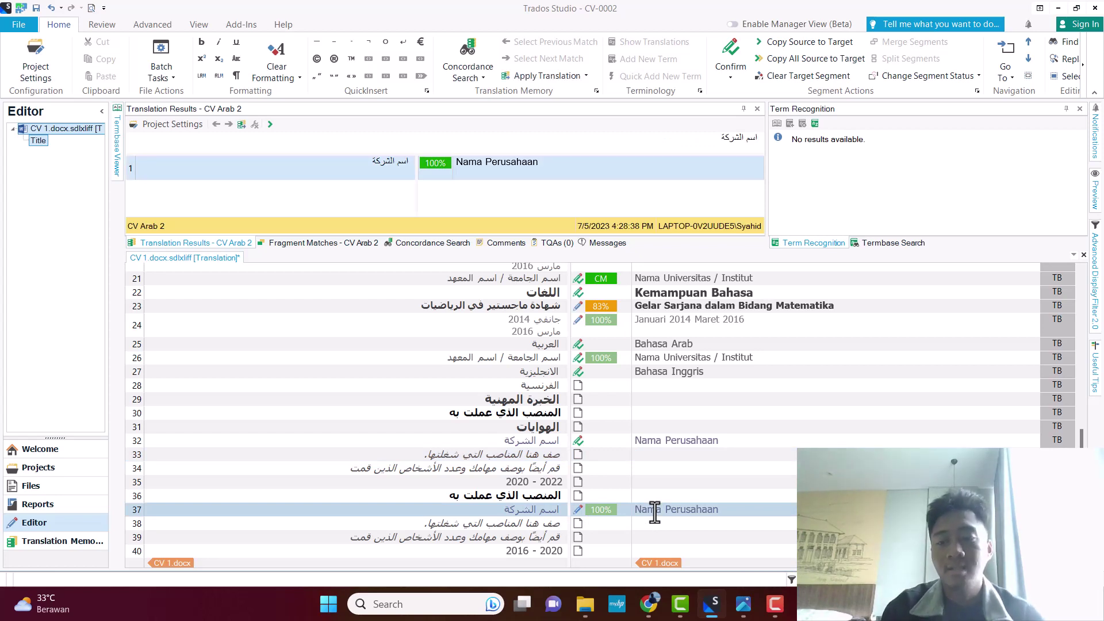
pyautogui.hotkey('ctrl', 'Return')
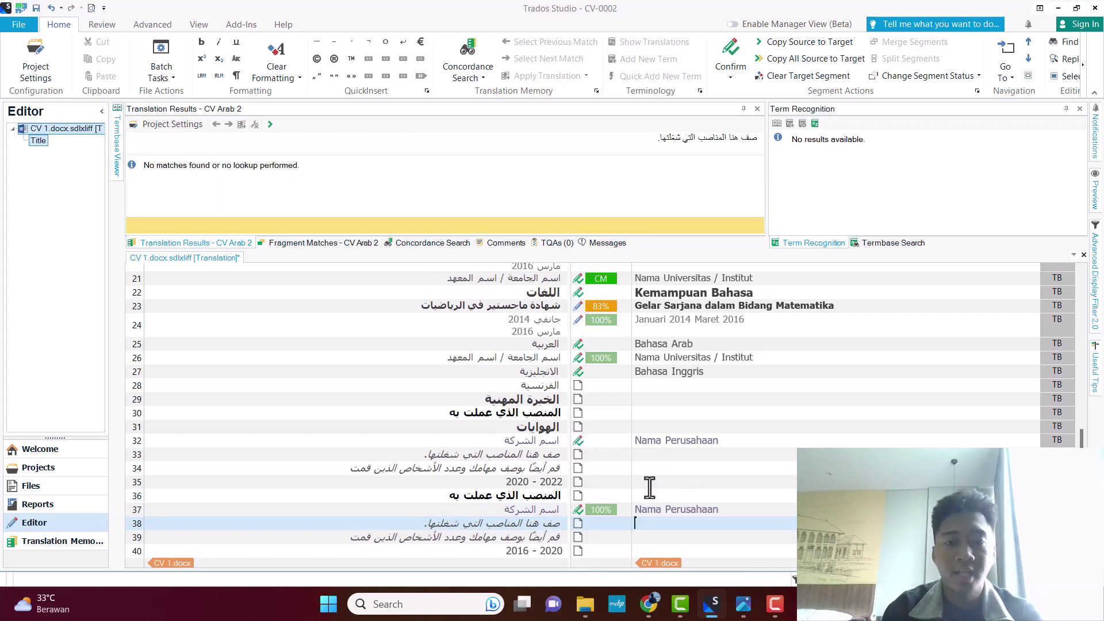
# Correct segment 35's translation to "2020 - 2022" and confirm it, along with the "2016 - 2020" translation in segment 40.
pyautogui.click(676, 484)
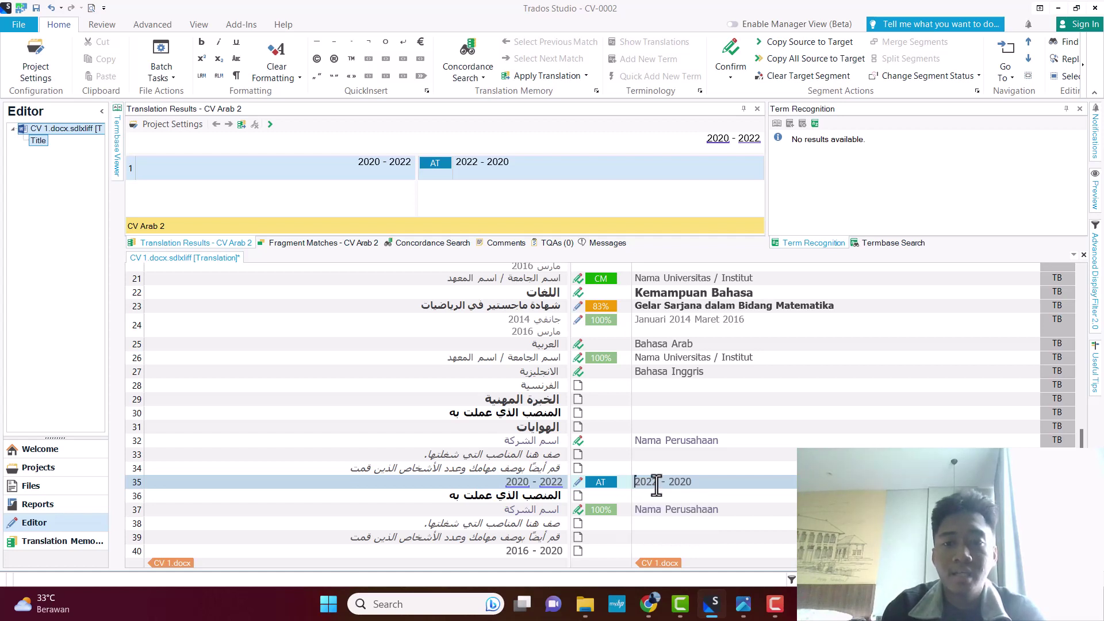
pyautogui.scroll(4, 654, 483)
pyautogui.scroll(5, 656, 486)
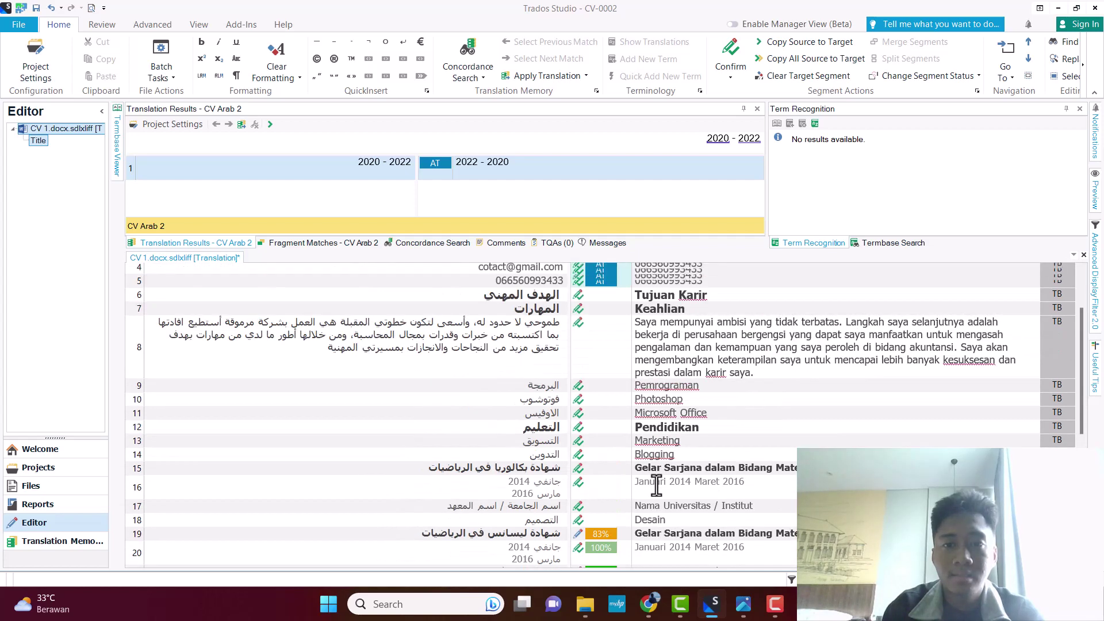
pyautogui.scroll(-7, 656, 486)
pyautogui.scroll(-3, 656, 486)
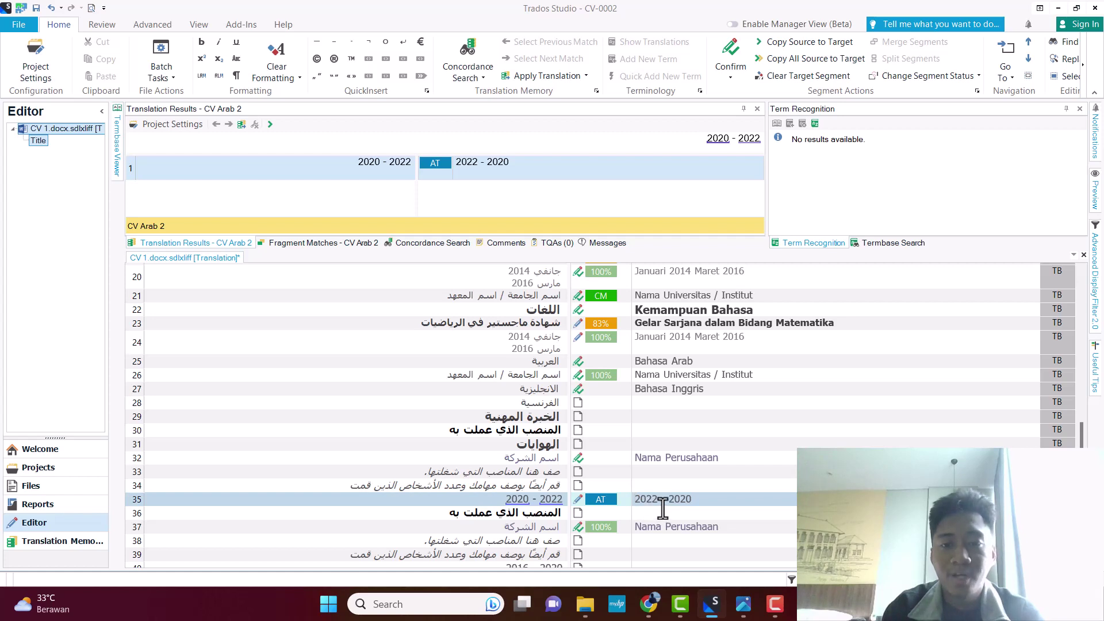
pyautogui.press('BackSpace')
pyautogui.write('0')
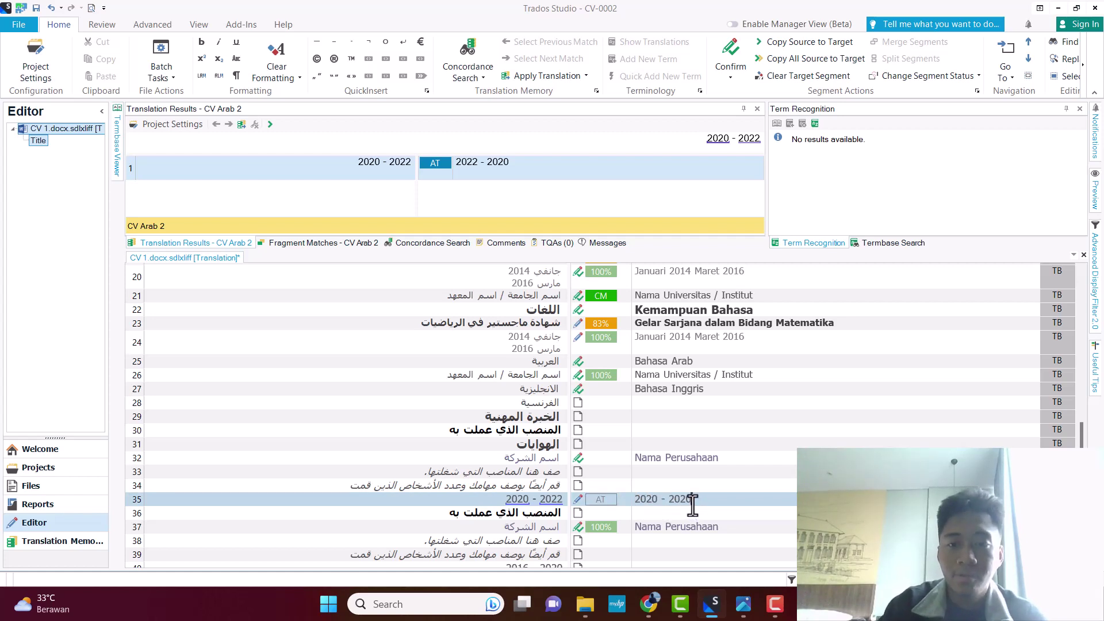
pyautogui.scroll(-1, 693, 505)
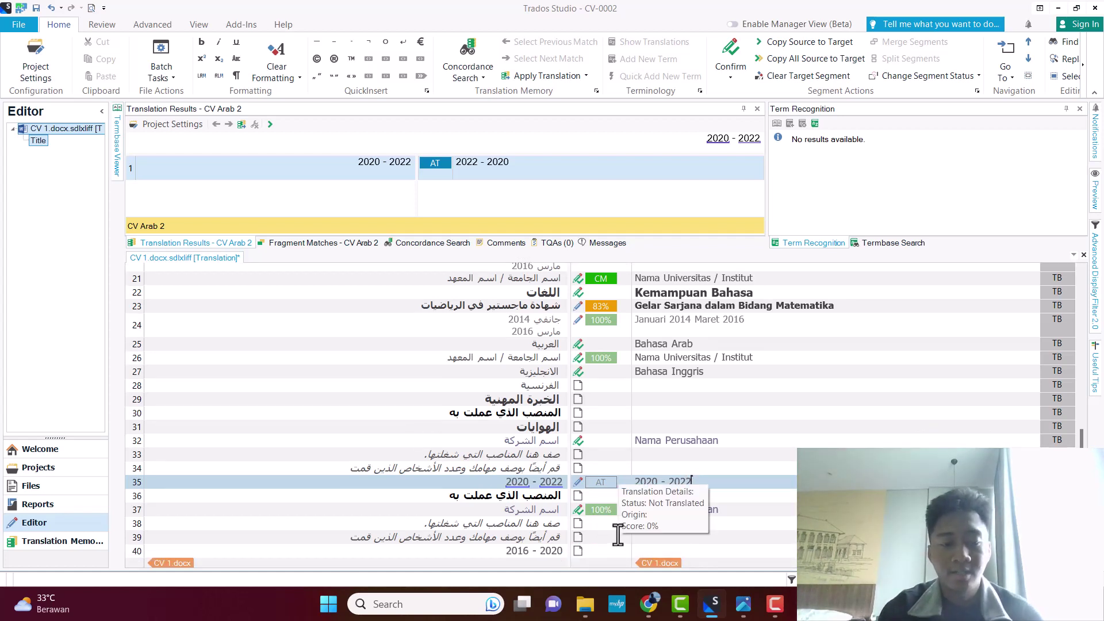
pyautogui.hotkey('ctrl', 'Return')
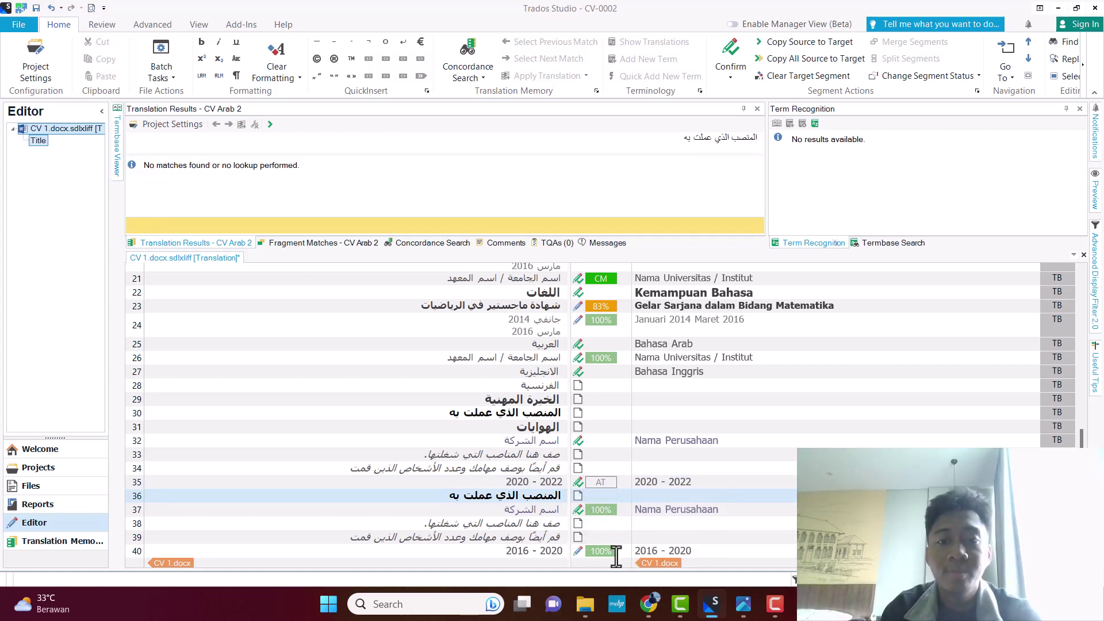
pyautogui.click(679, 550)
pyautogui.hotkey('ctrl', 'Return')
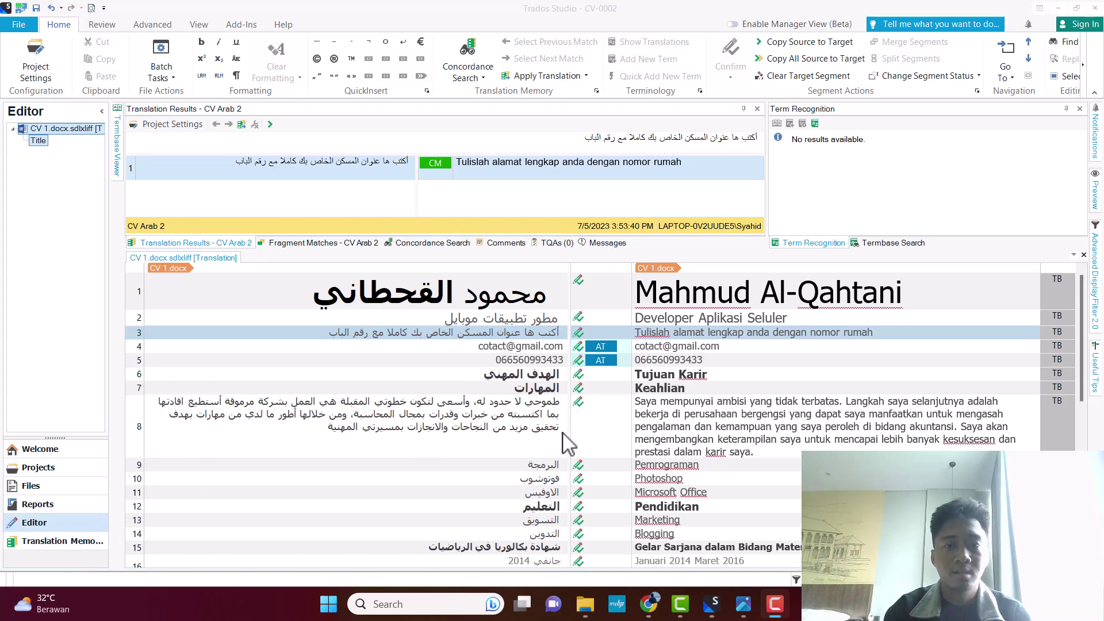
# Look over the completed translations through segment 40 and switch to the Translation Memories view.
pyautogui.scroll(-5, 563, 443)
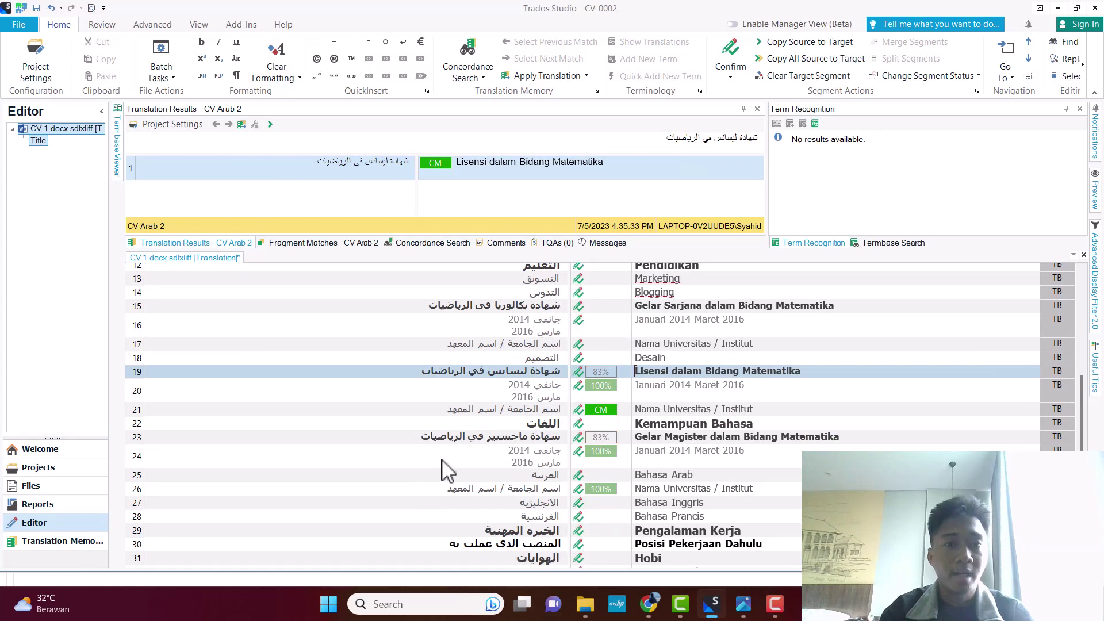
pyautogui.scroll(-3, 445, 472)
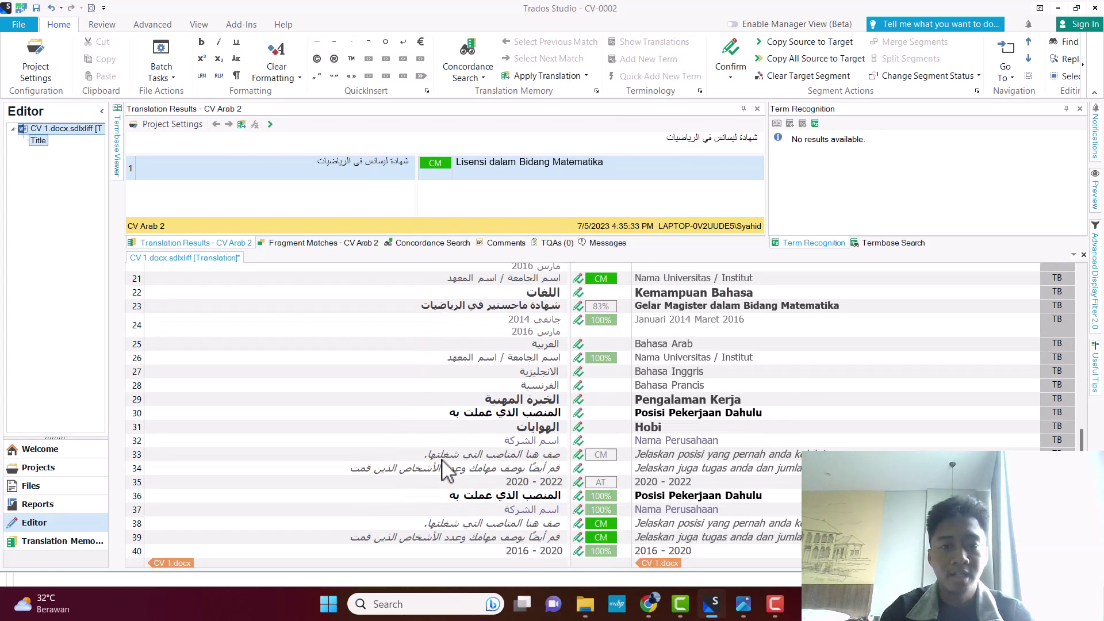
pyautogui.click(62, 541)
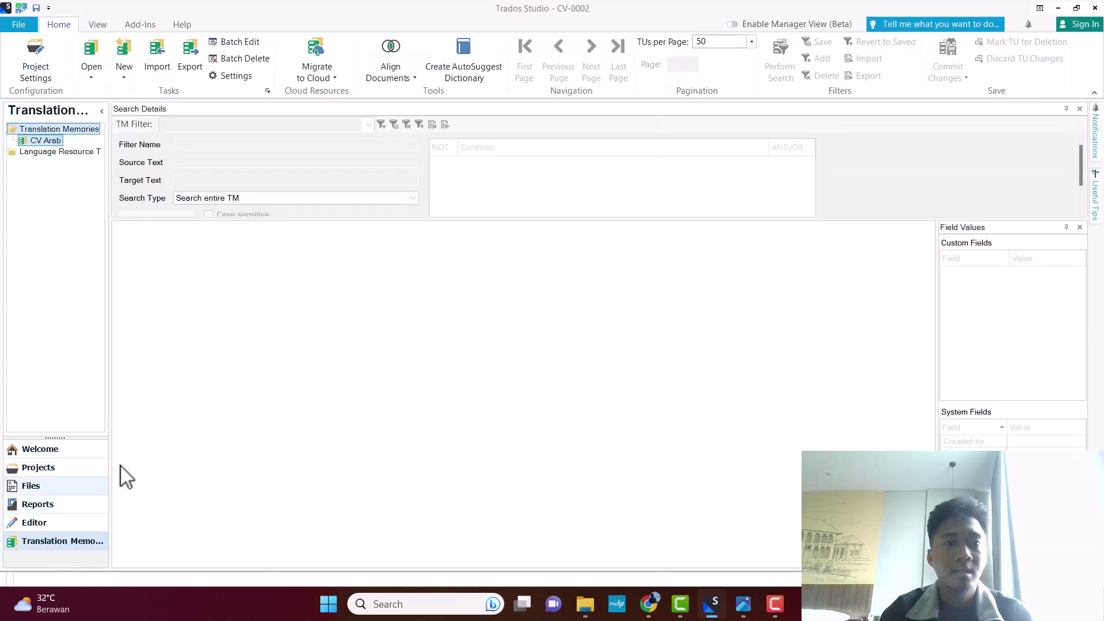
# Export the CV Arab translation memory as a TMX file named "CV Arab-Indonesia" in the Downloads folder.
pyautogui.click(193, 55)
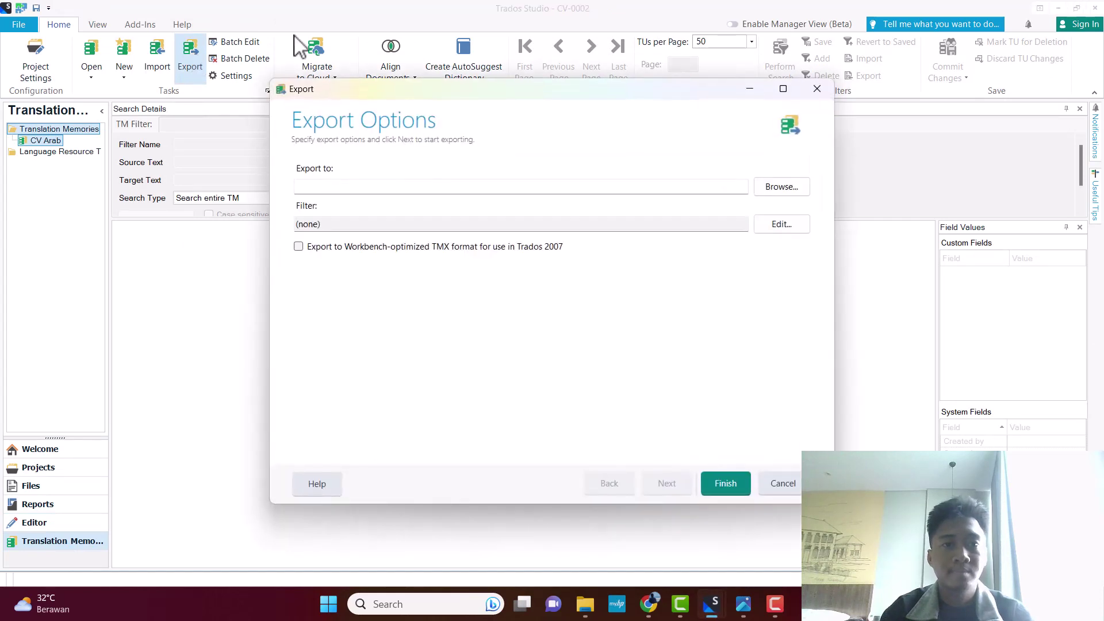
pyautogui.click(782, 188)
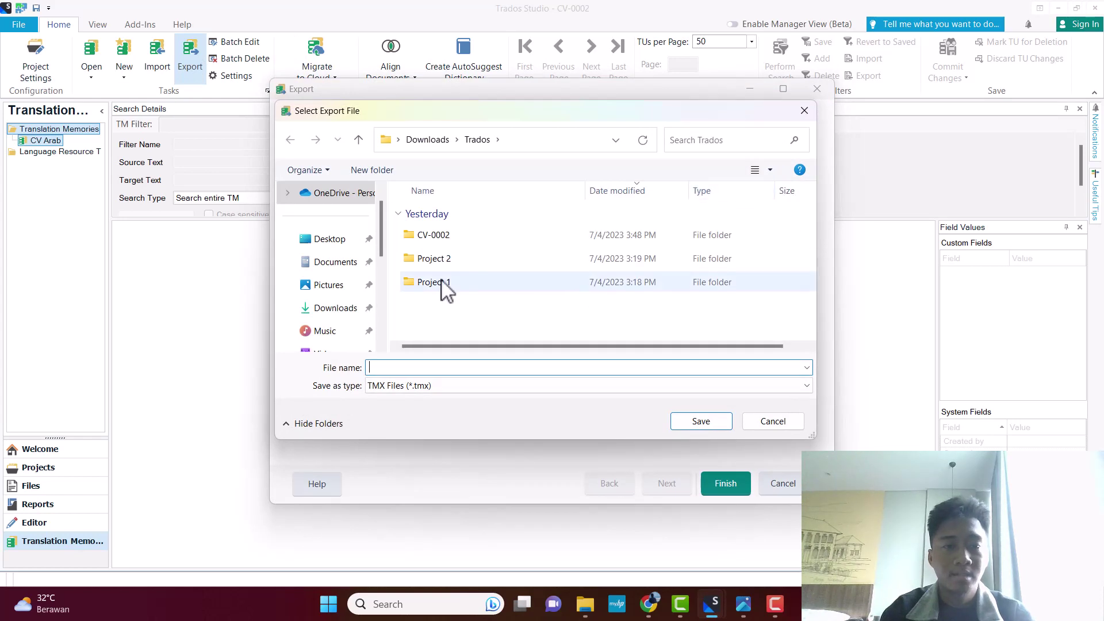
pyautogui.click(355, 311)
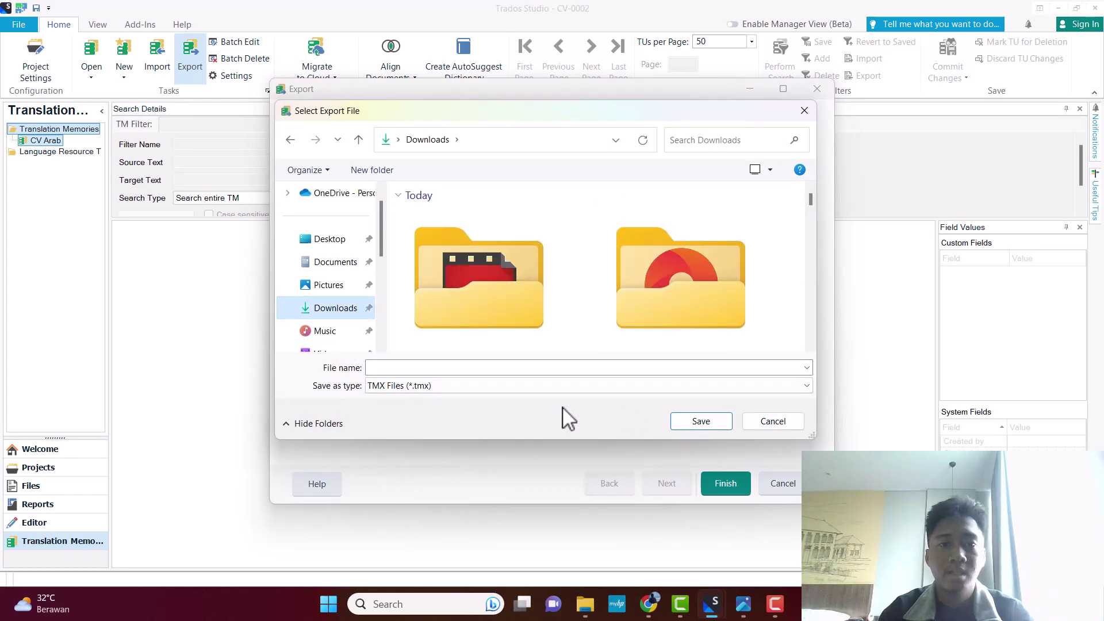
pyautogui.click(449, 366)
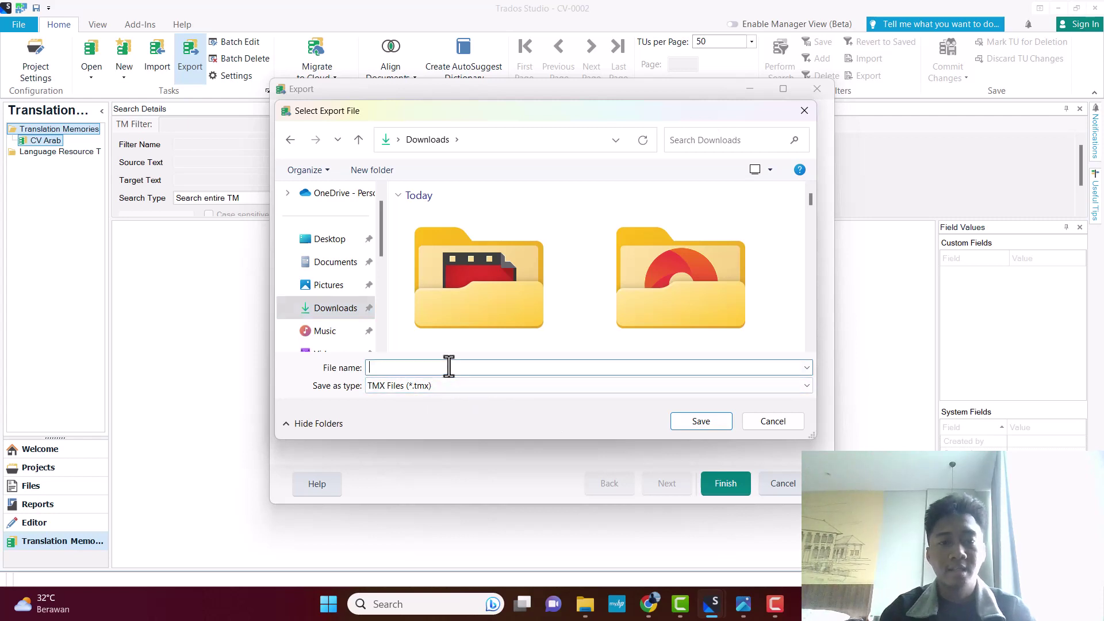
pyautogui.write('CV Ara')
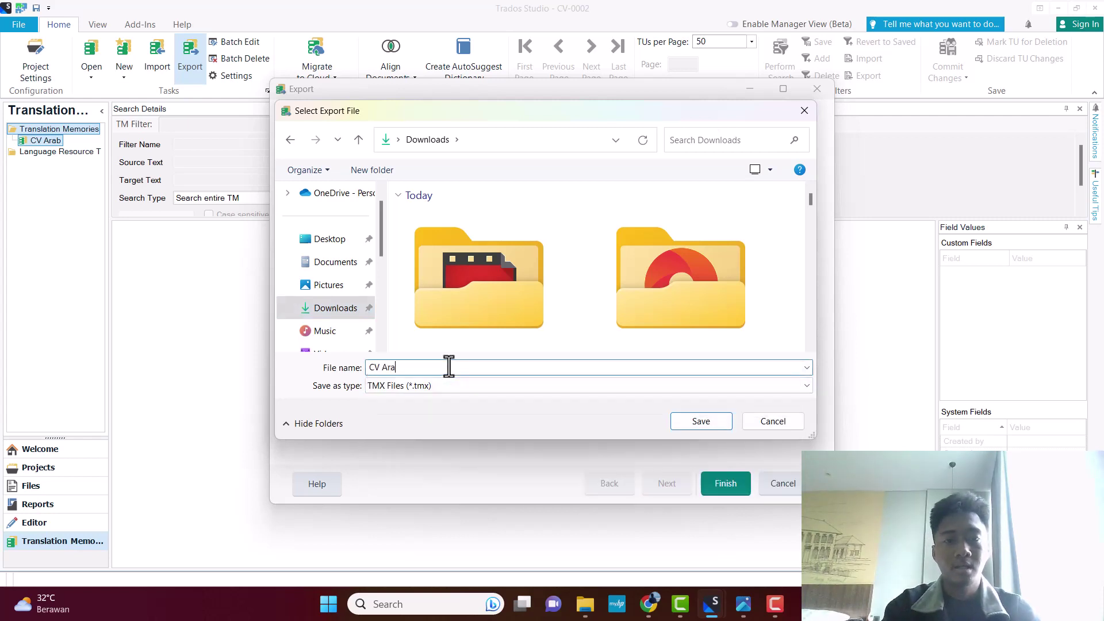
pyautogui.write('b-Indonesia')
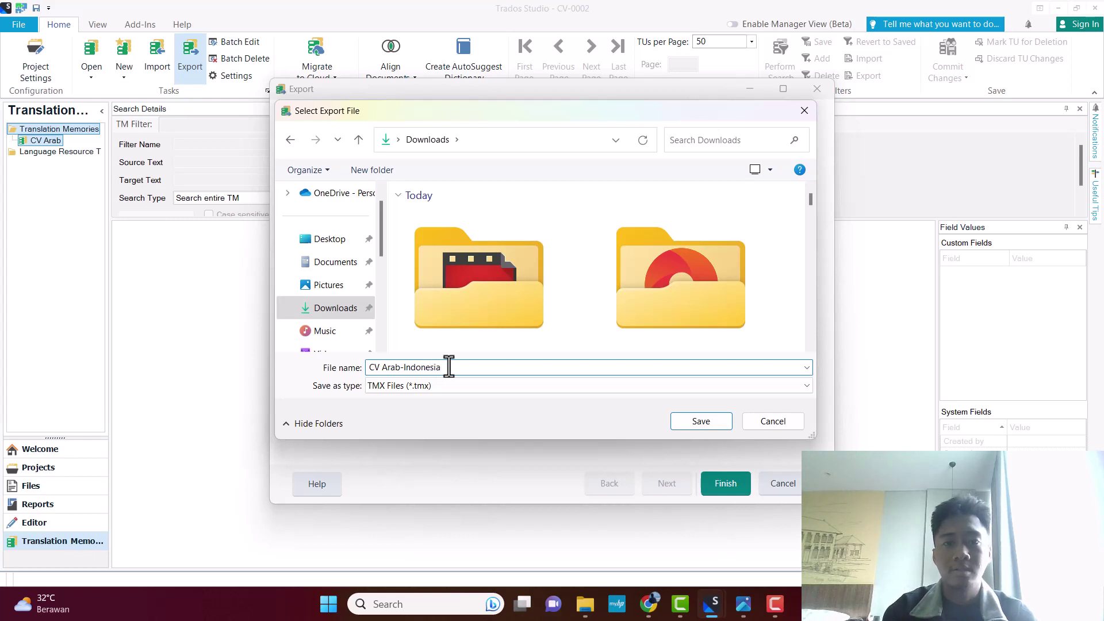
pyautogui.click(681, 423)
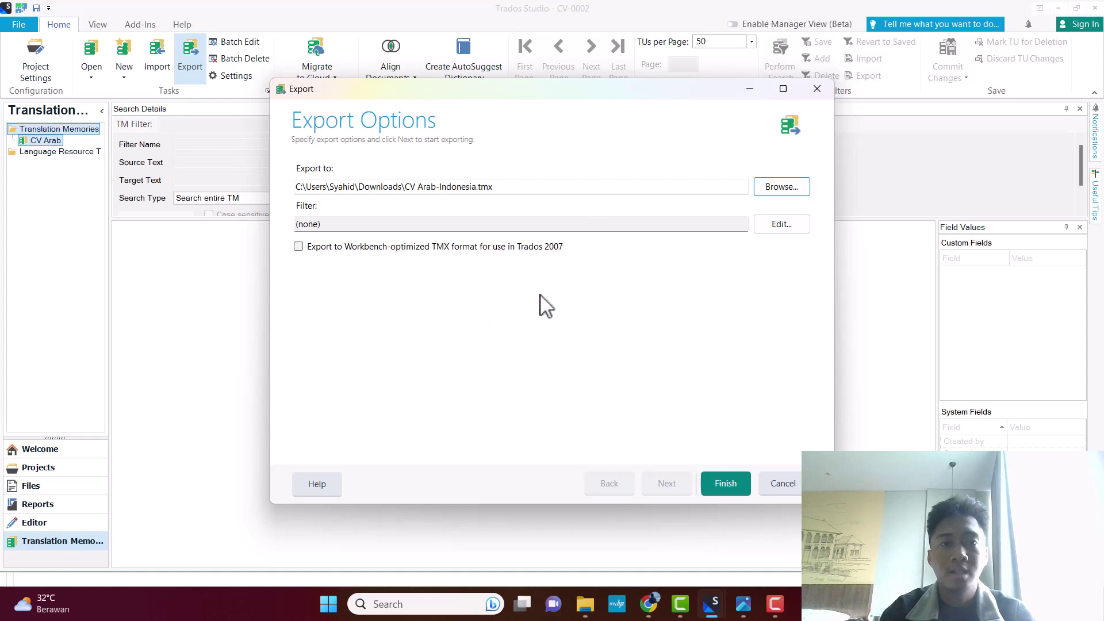
pyautogui.click(712, 484)
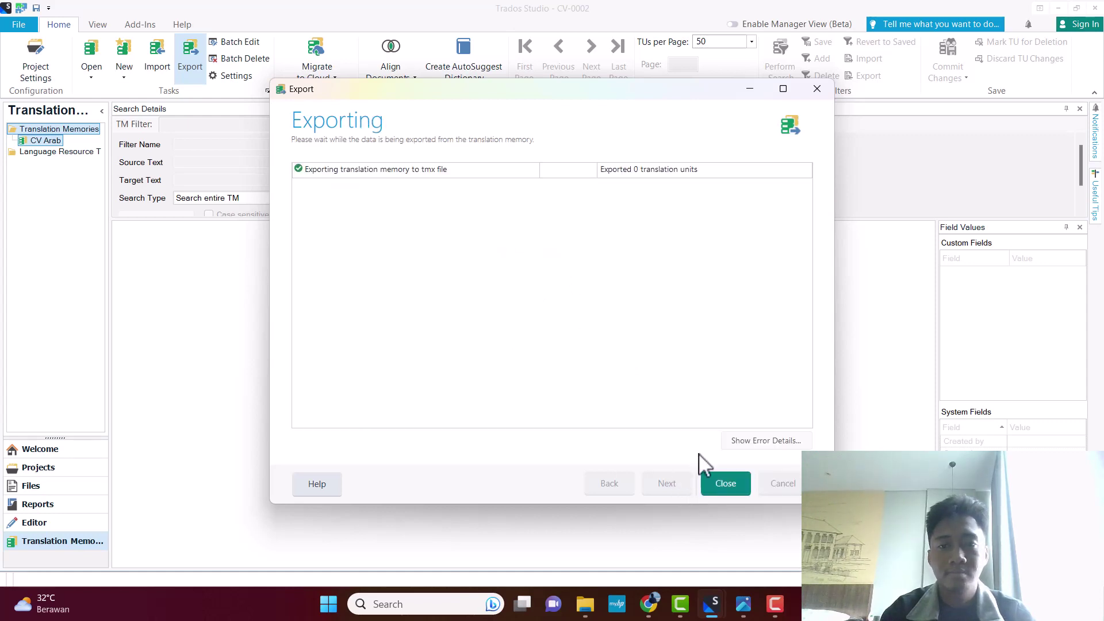
pyautogui.click(719, 487)
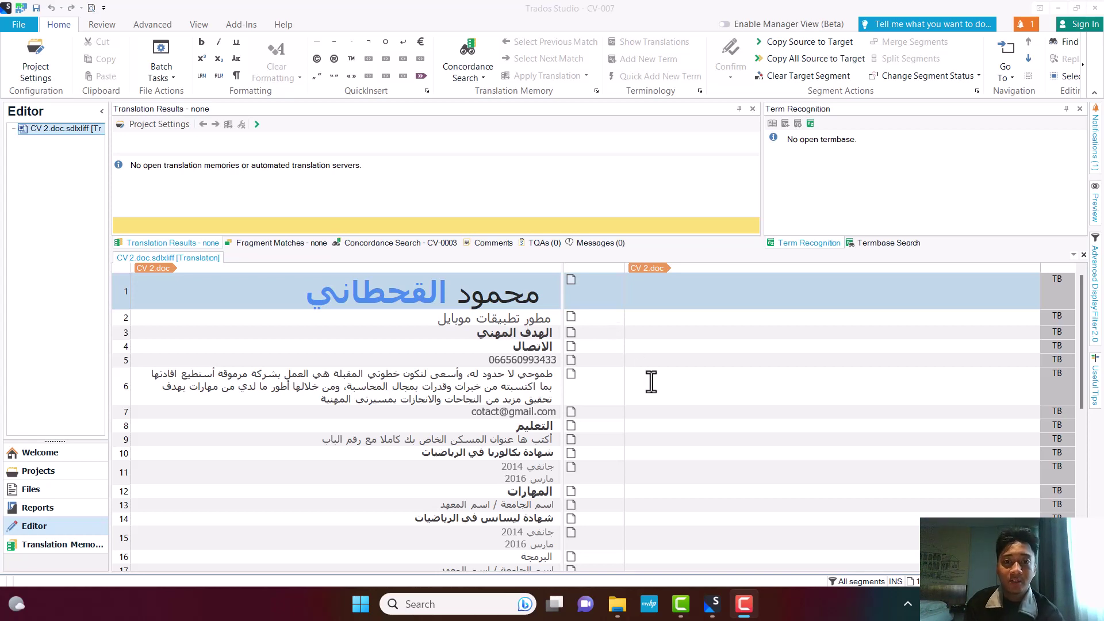
# Start a new Arabic (World) to Indonesian (Indonesia) translation memory named "CV-007" in the settings of the project containing CV 2.doc.
pyautogui.scroll(-5, 651, 383)
pyautogui.scroll(5, 650, 382)
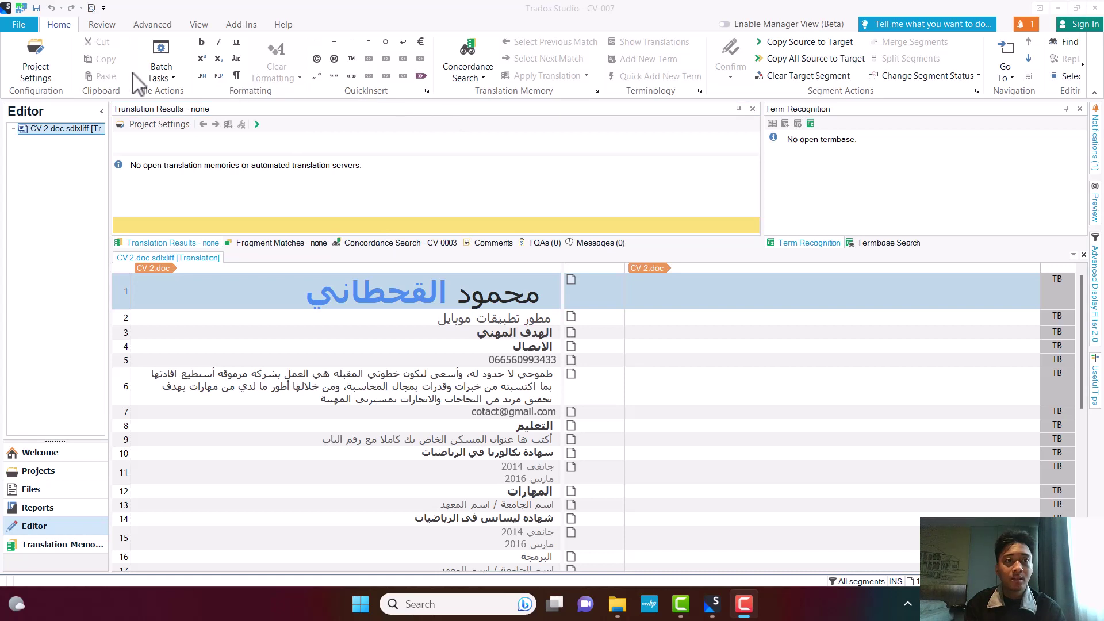
pyautogui.click(49, 72)
pyautogui.click(49, 72)
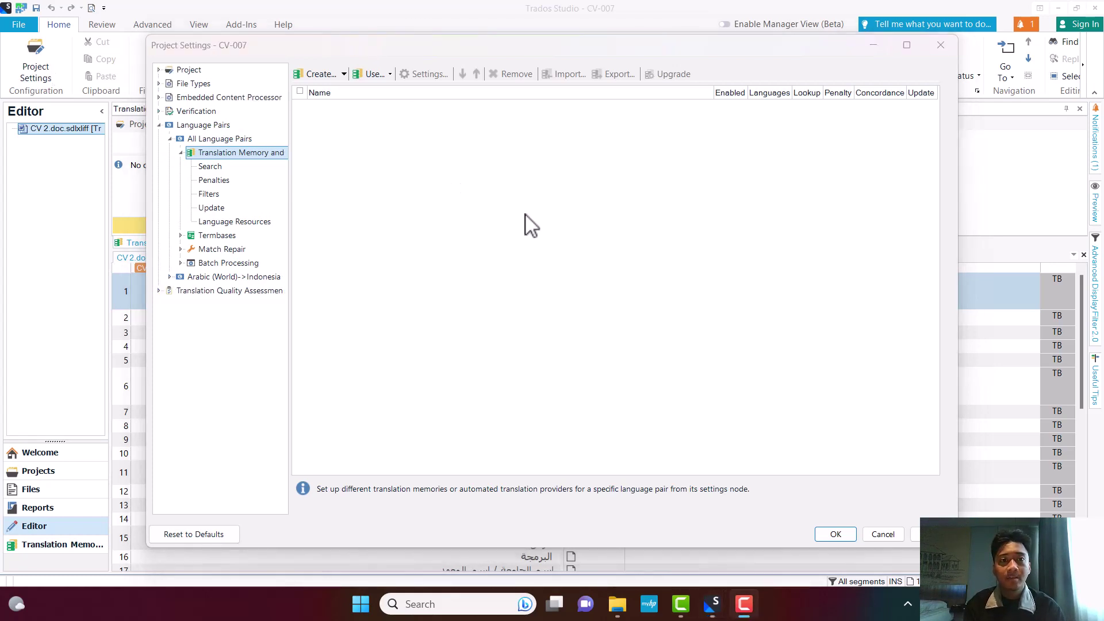
pyautogui.click(342, 74)
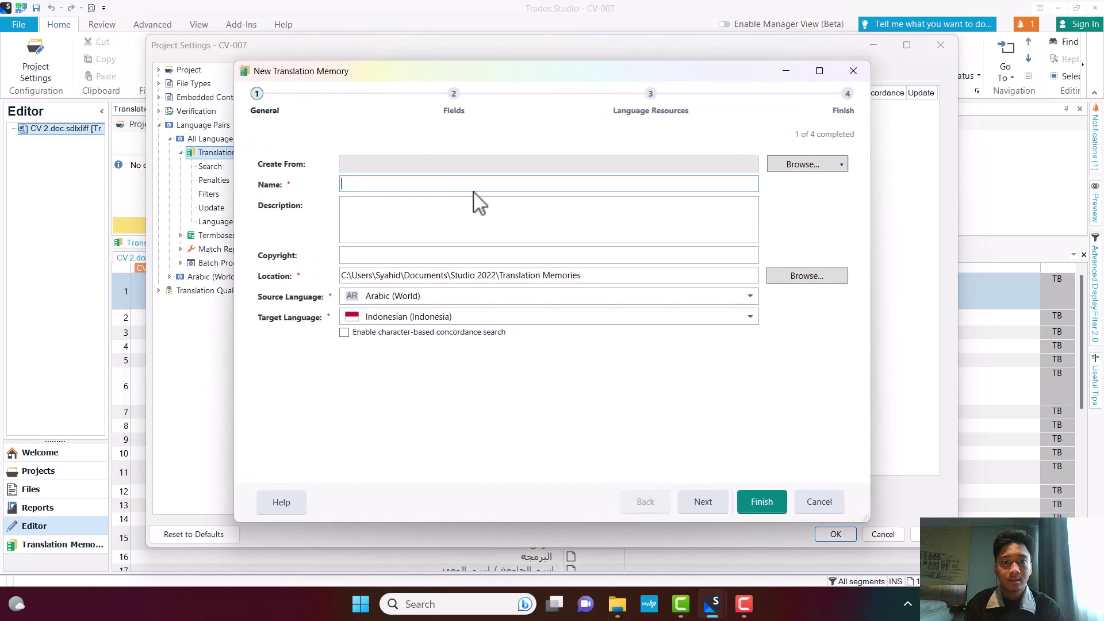
pyautogui.click(383, 187)
pyautogui.write('CV')
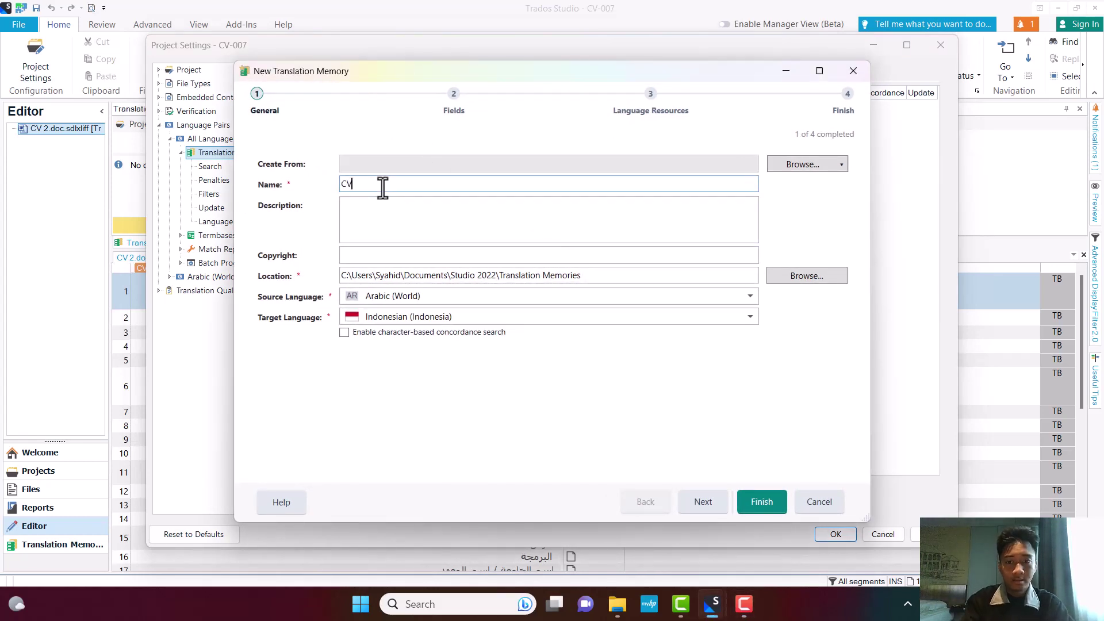
pyautogui.write('-00')
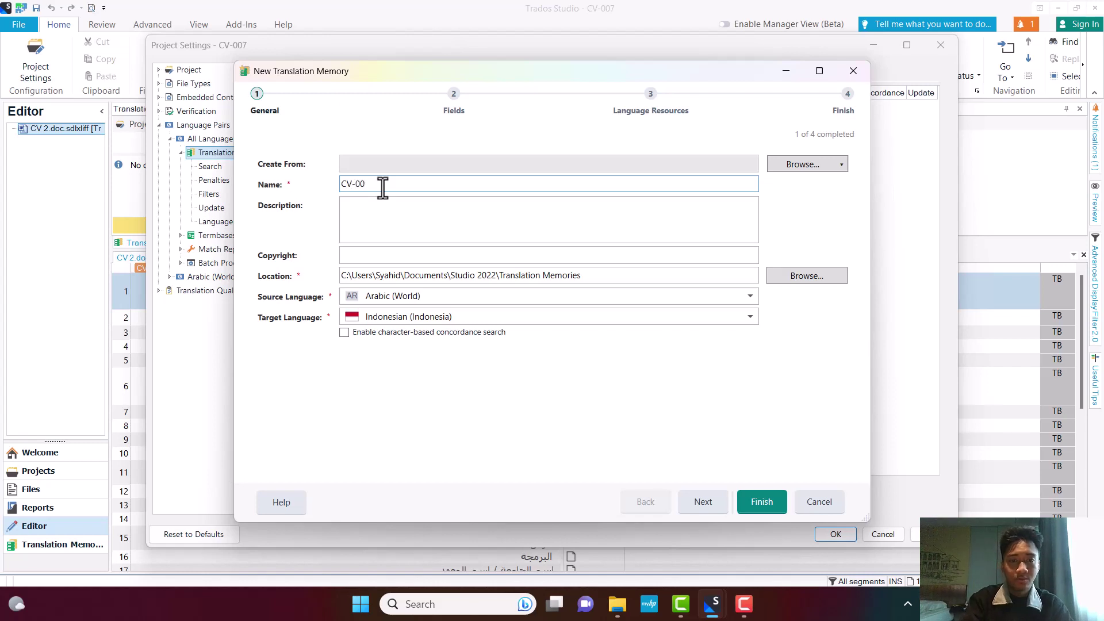
pyautogui.write('7')
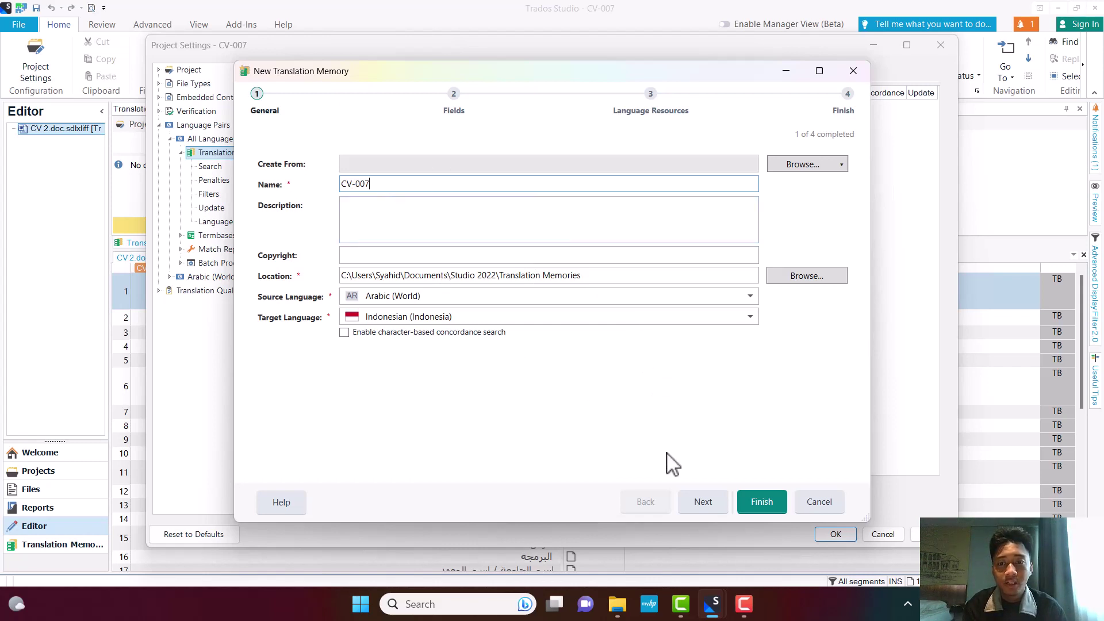
pyautogui.click(698, 501)
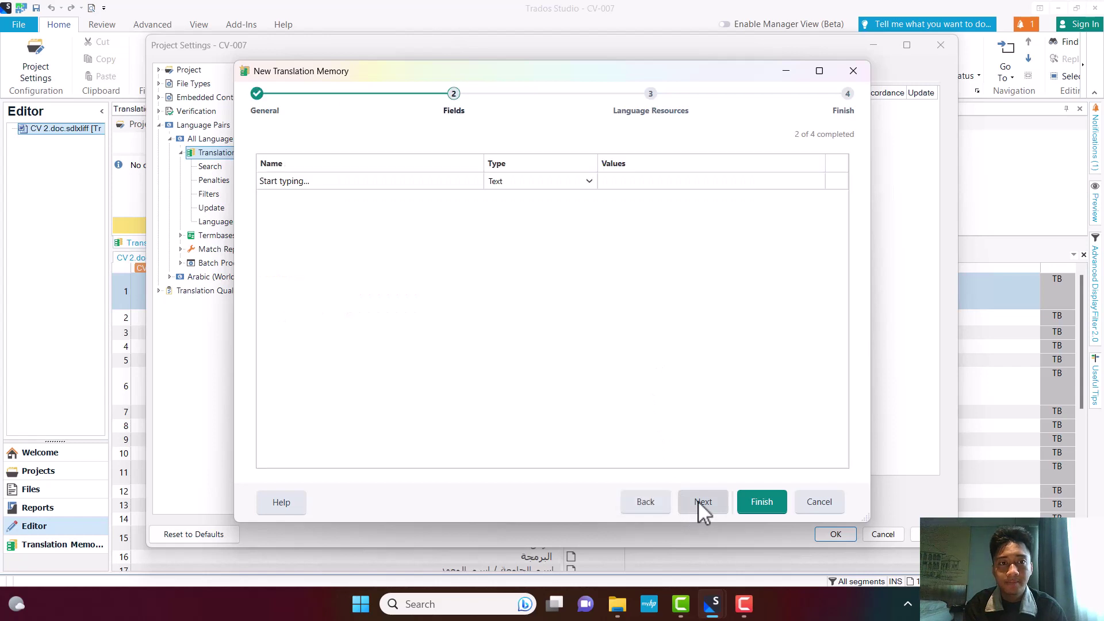
# Add a text field named "Akademik" and finish creating the translation memory with the default language resources.
pyautogui.click(352, 180)
pyautogui.write('Aka')
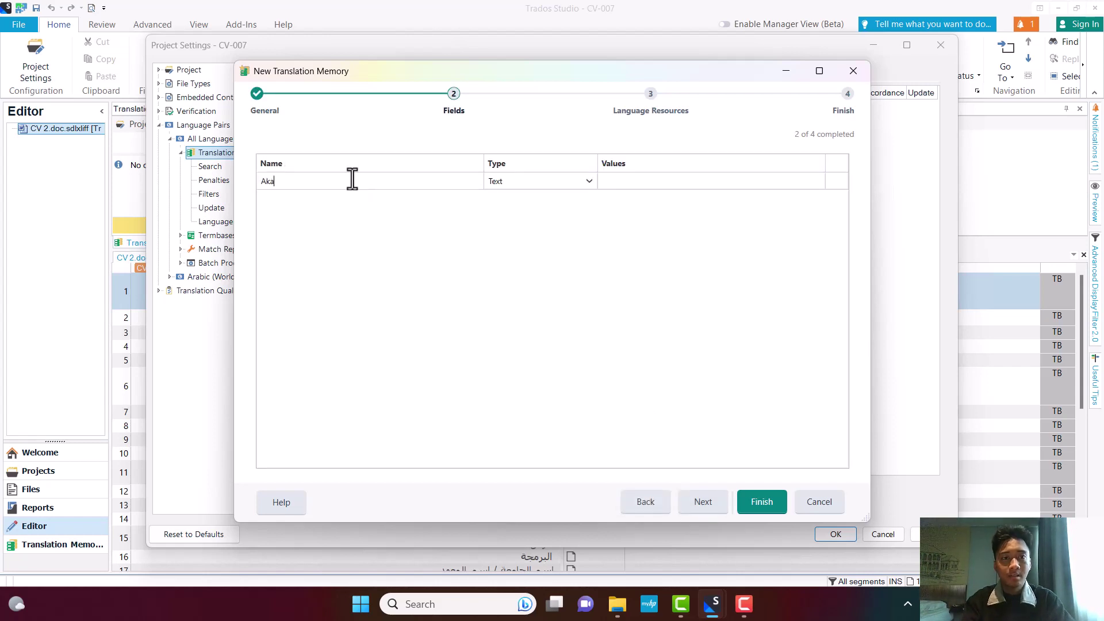
pyautogui.write('demik')
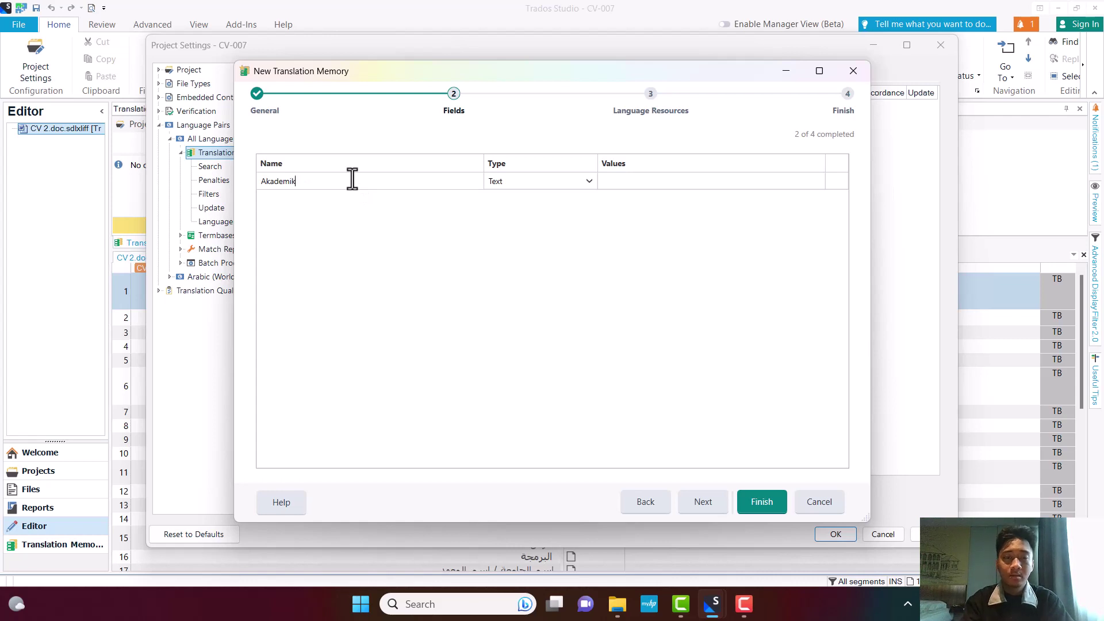
pyautogui.click(694, 506)
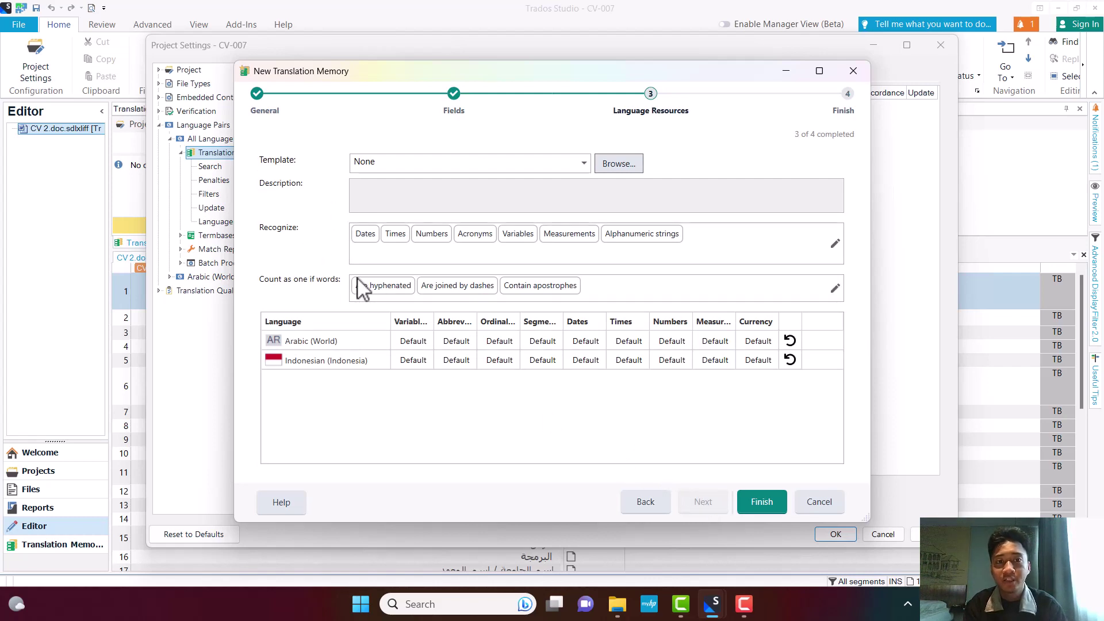
pyautogui.click(758, 501)
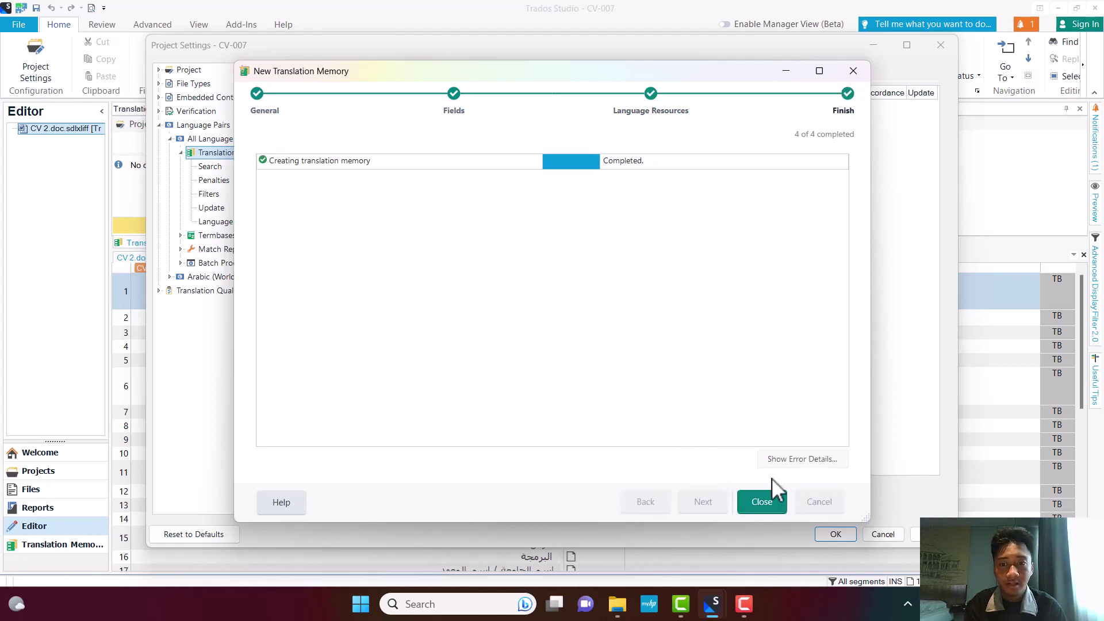
pyautogui.click(755, 502)
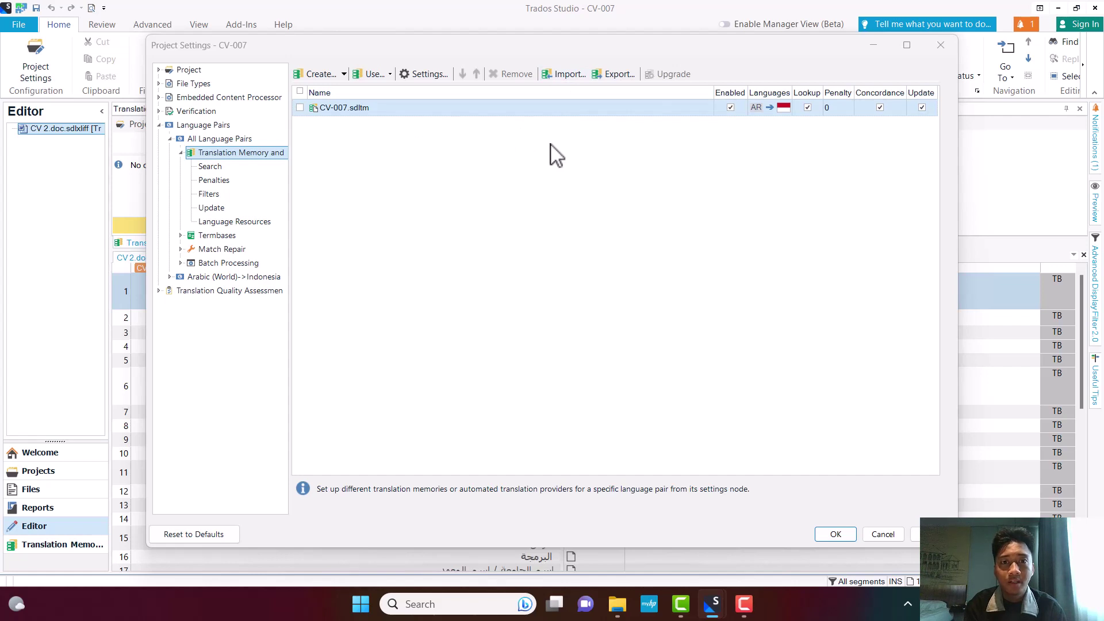
# Import the "CV Arab 1" TMX file from Downloads into the CV-007 translation memory with the default import options.
pyautogui.click(570, 75)
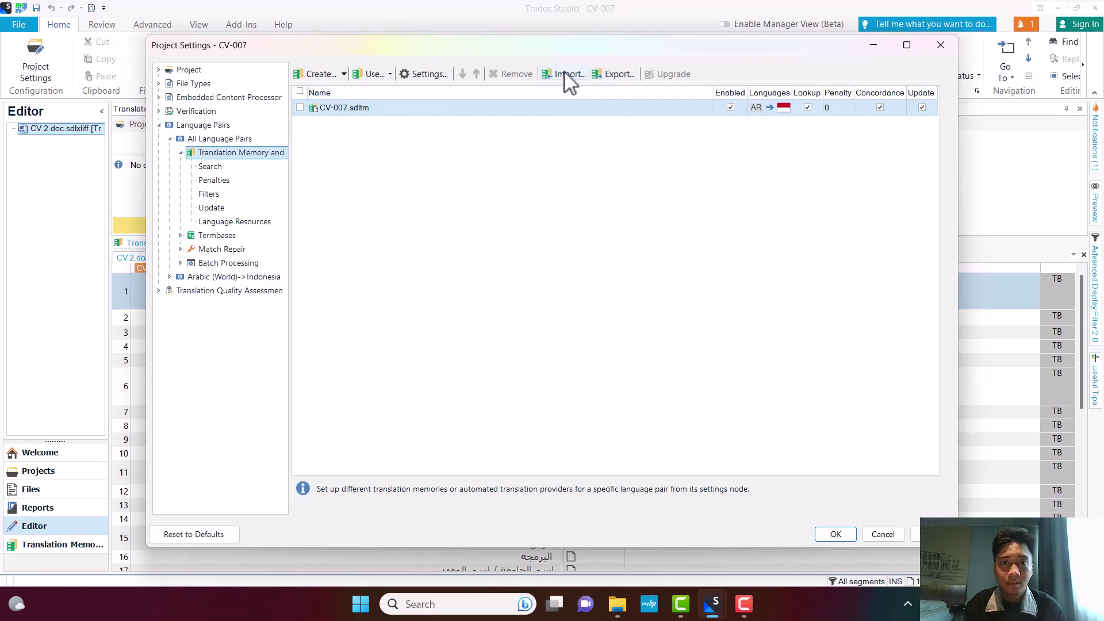
pyautogui.click(568, 75)
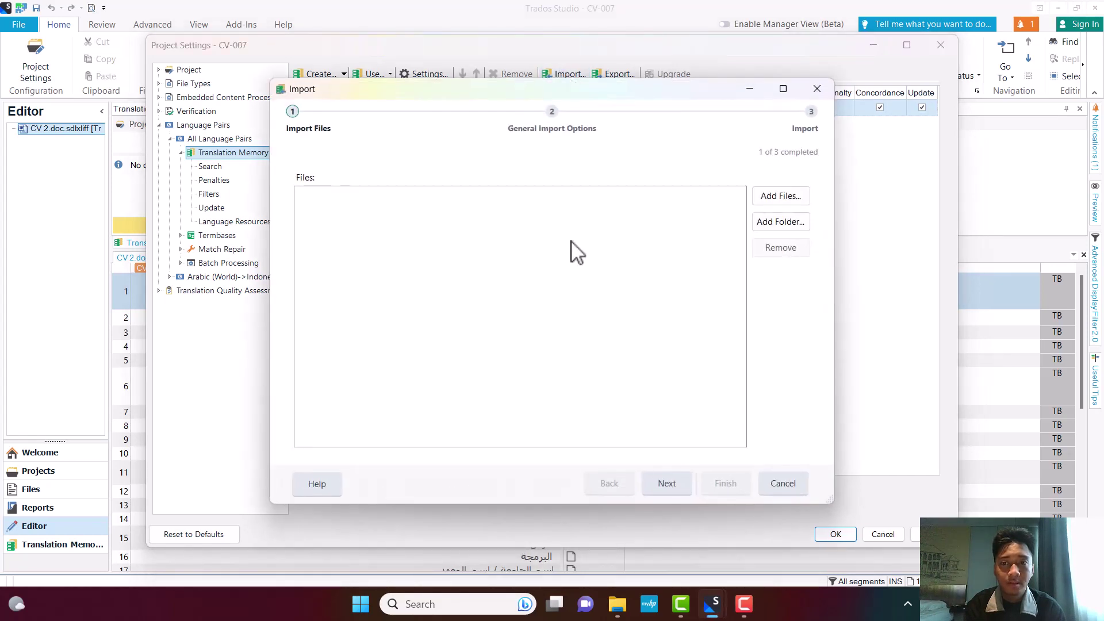
pyautogui.click(779, 206)
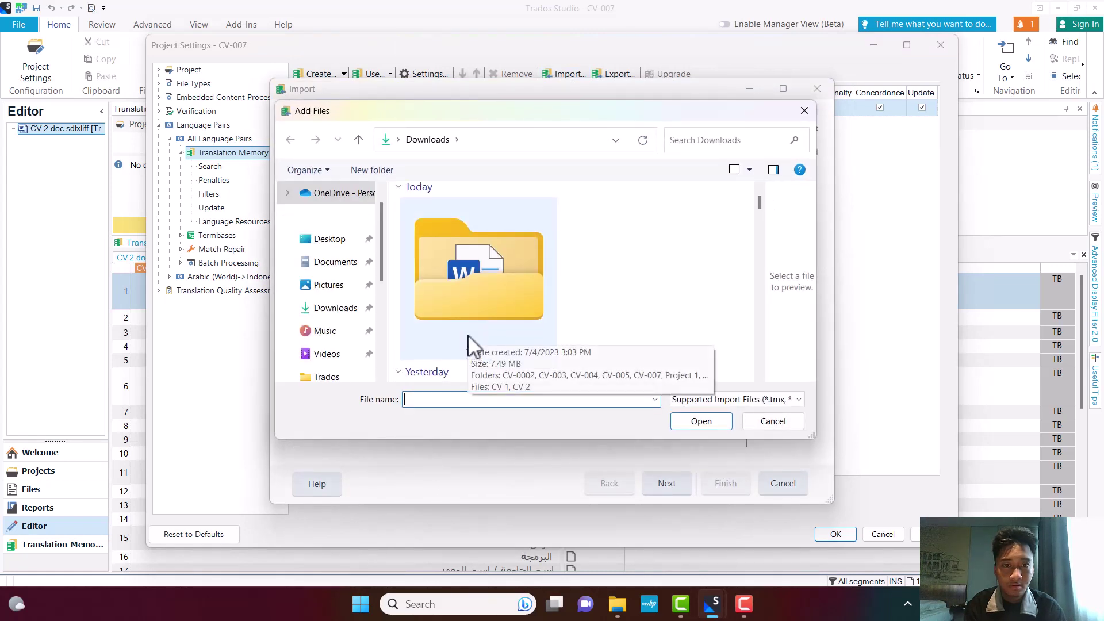
pyautogui.scroll(-3, 469, 345)
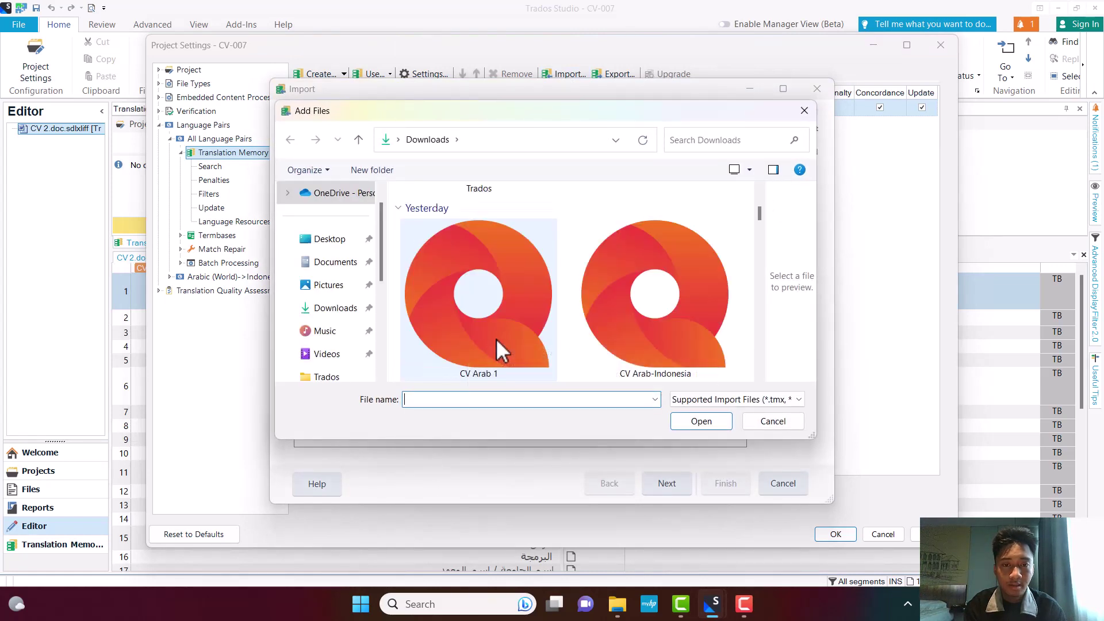
pyautogui.click(495, 338)
pyautogui.click(694, 422)
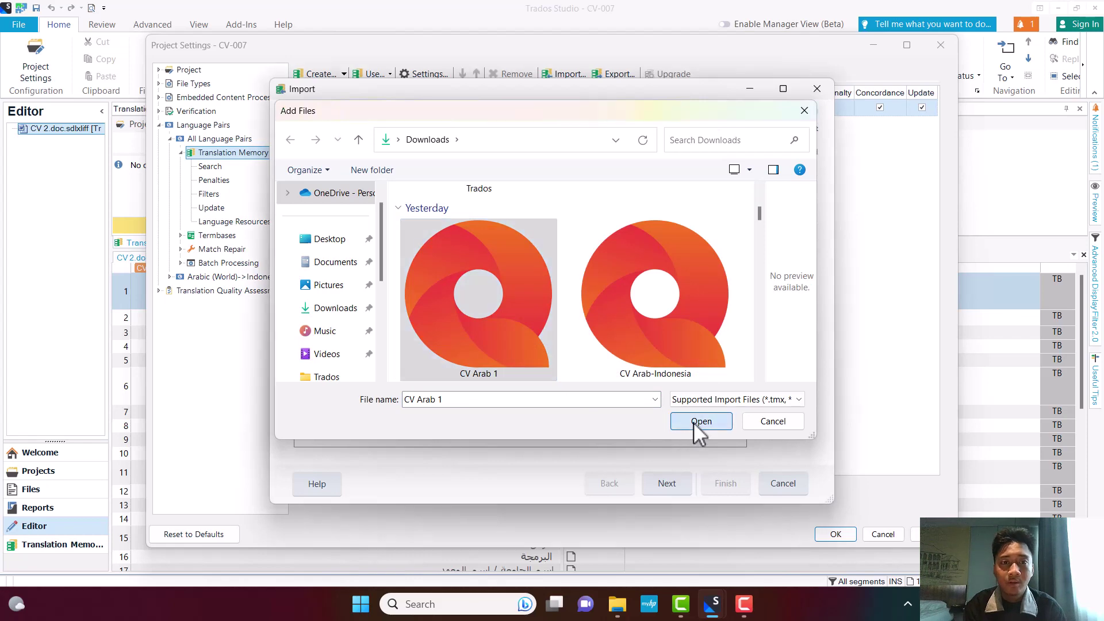
pyautogui.click(652, 485)
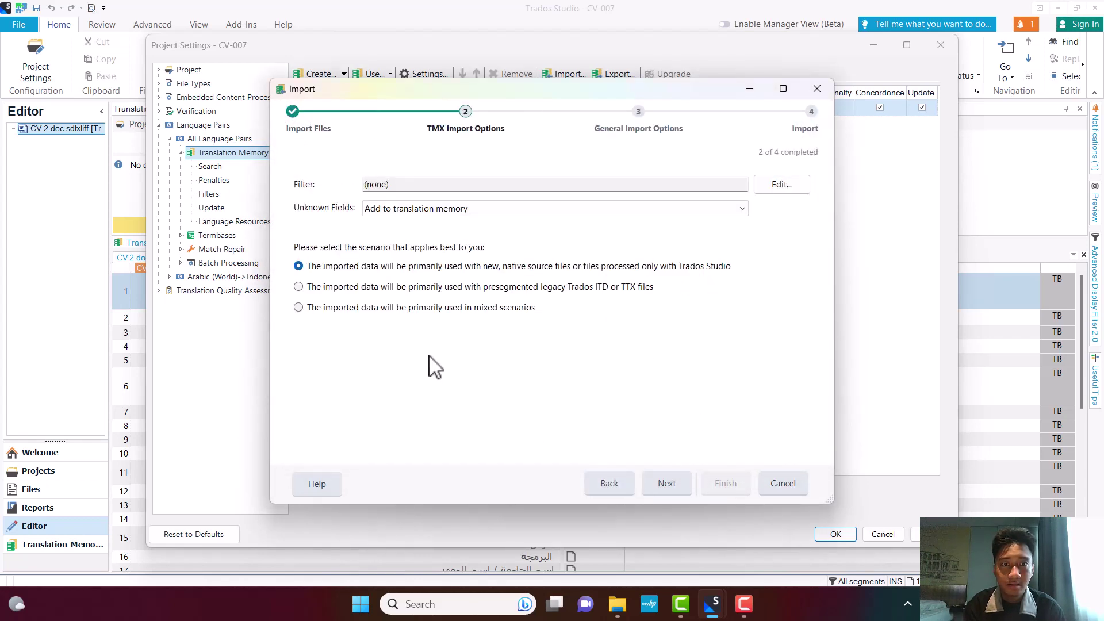
pyautogui.click(675, 478)
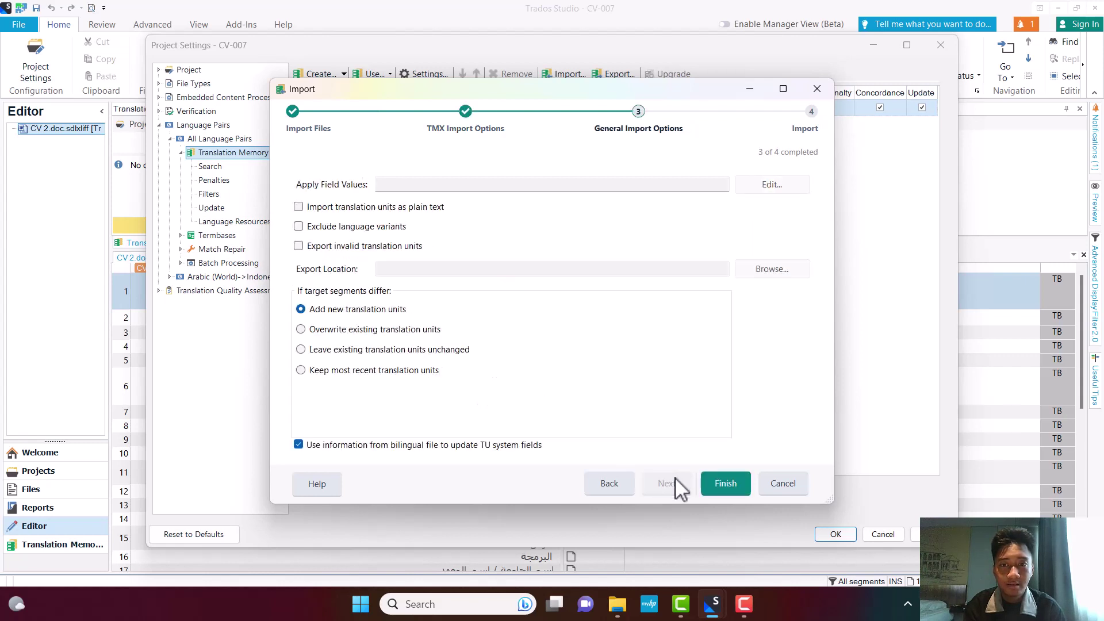
pyautogui.click(724, 490)
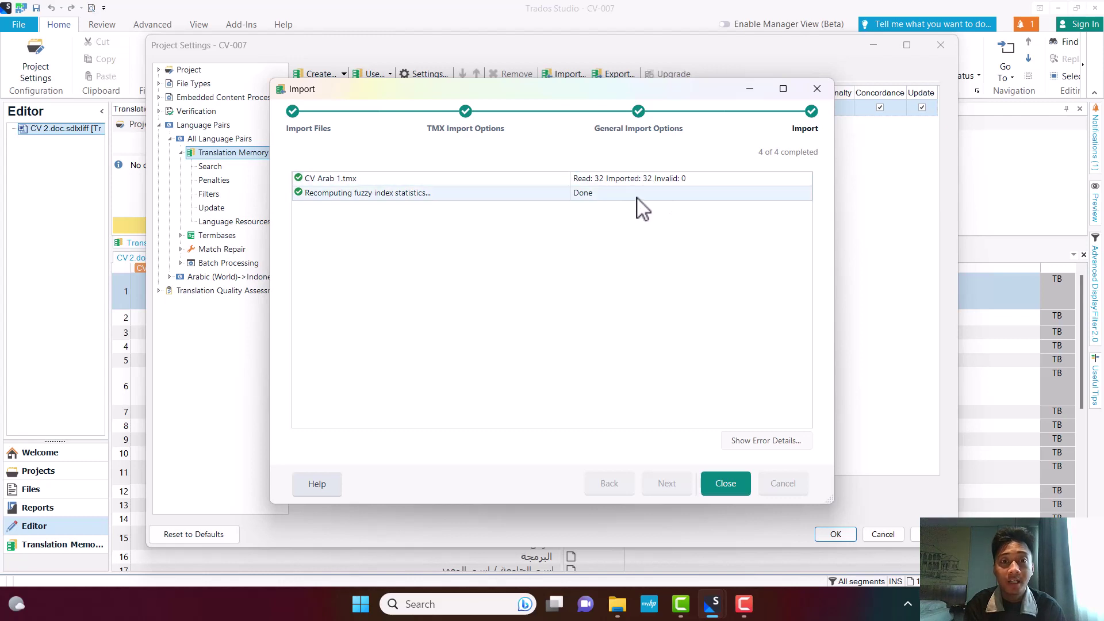
pyautogui.click(714, 485)
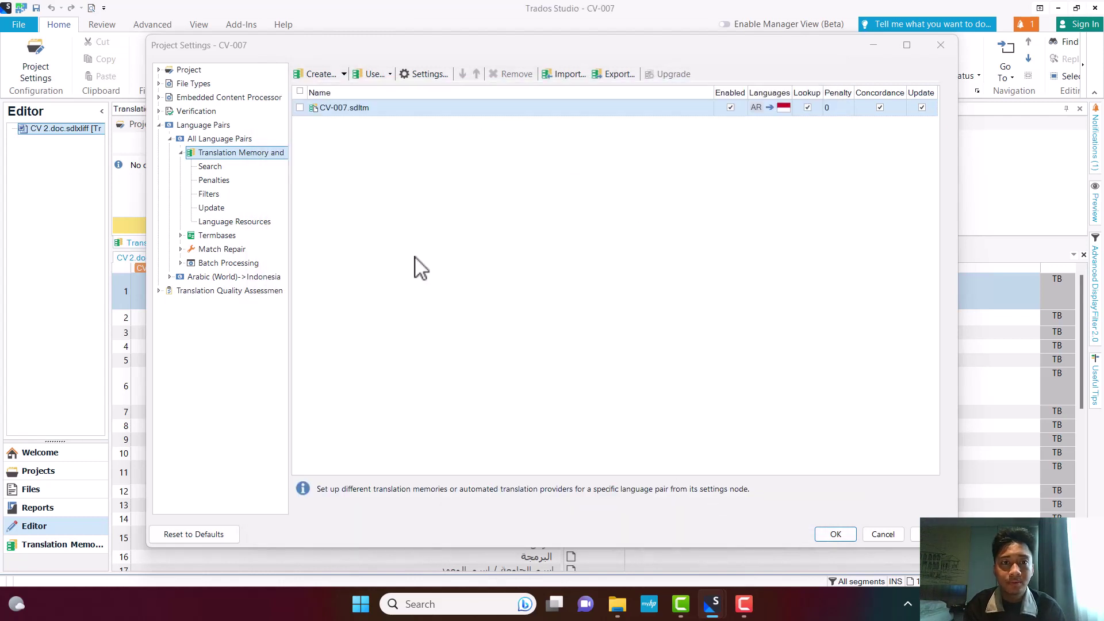
# Apply the project settings with CV-007.sdltm selected and fill segment 2 with its memory match "Developer Aplikasi Seluler".
pyautogui.click(300, 108)
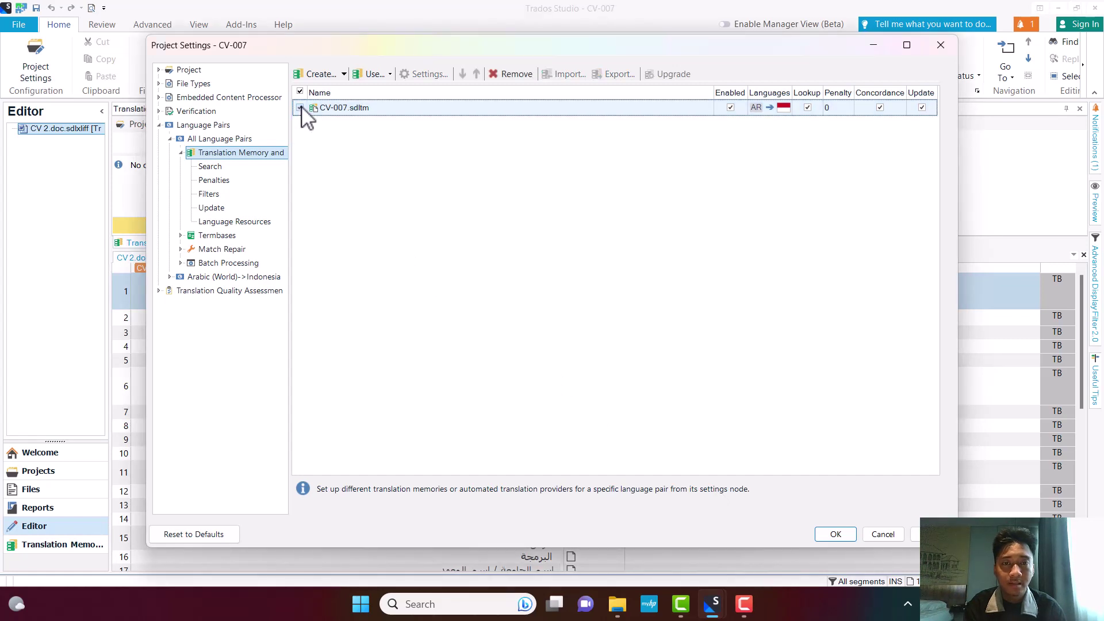
pyautogui.click(842, 534)
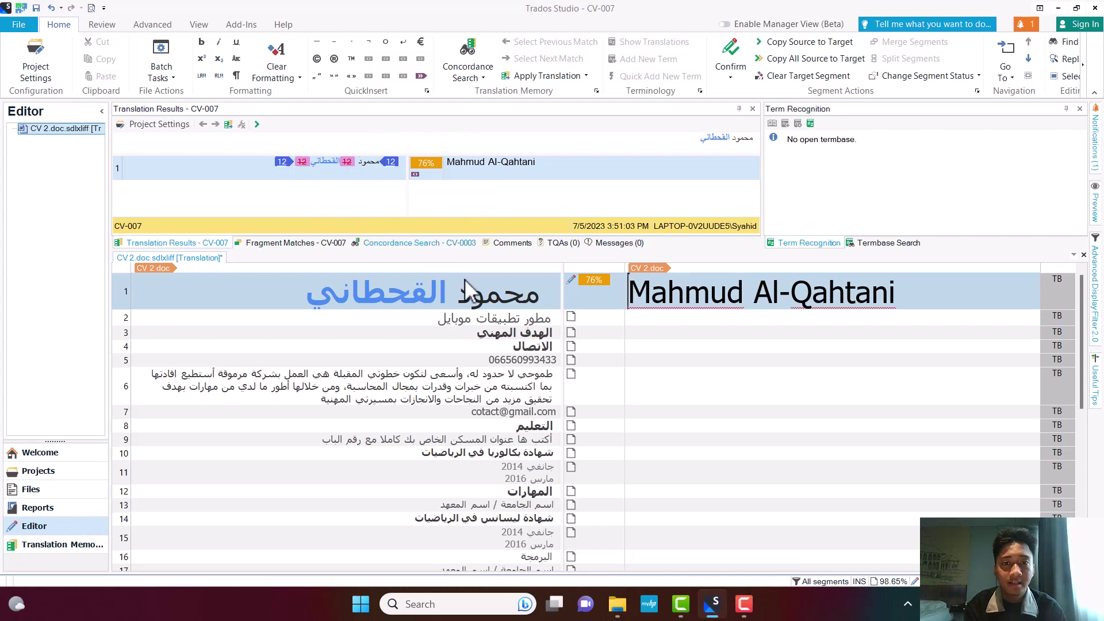
pyautogui.click(646, 324)
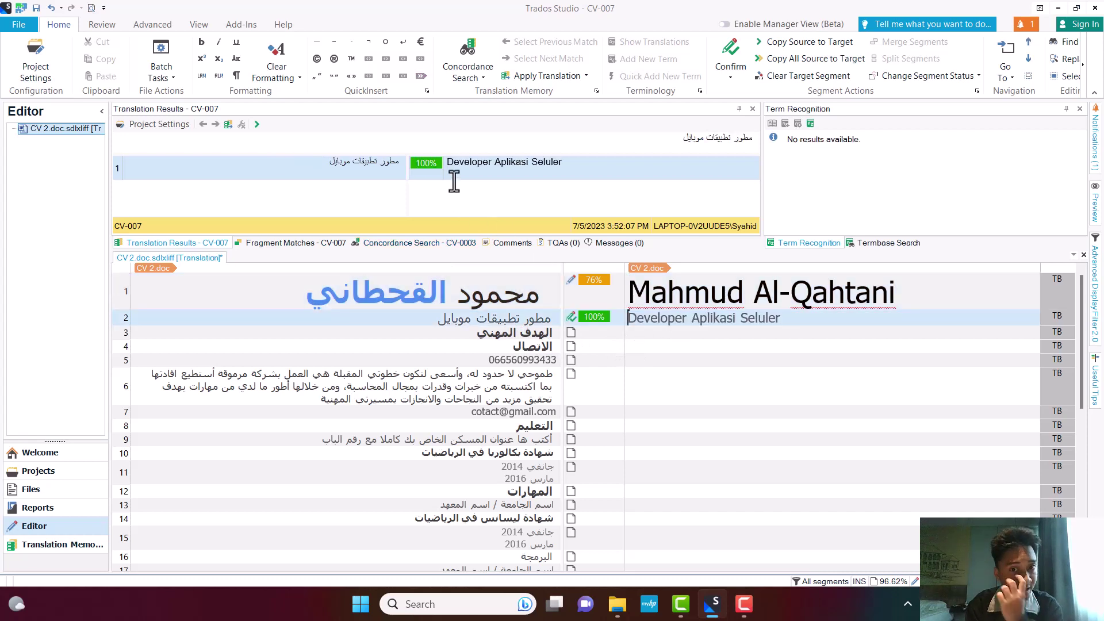
pyautogui.moveTo(596, 295)
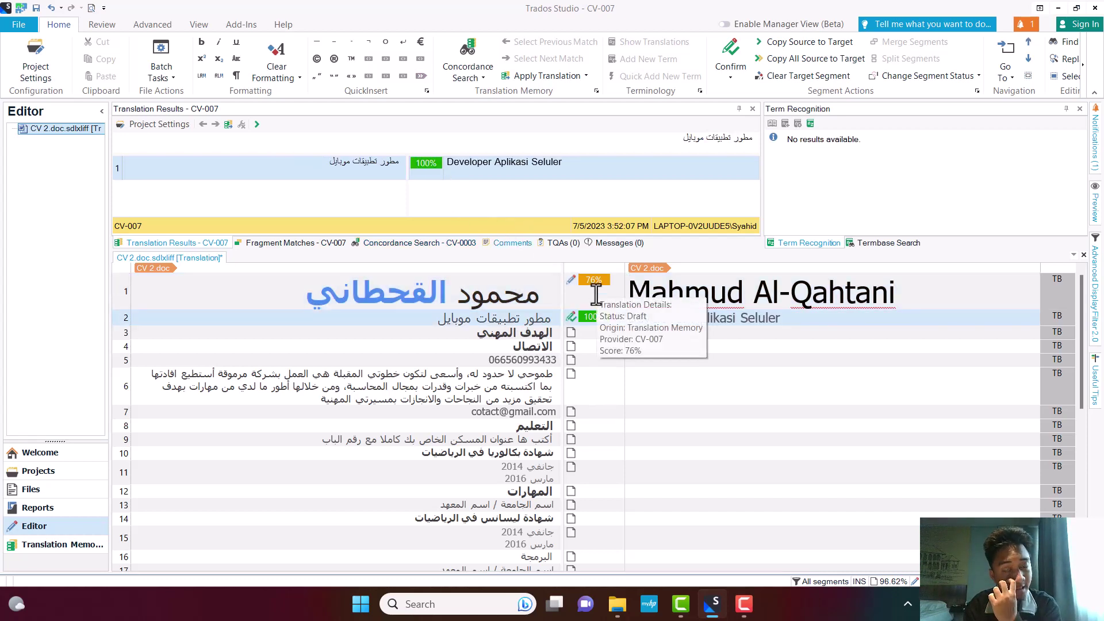
pyautogui.moveTo(622, 318)
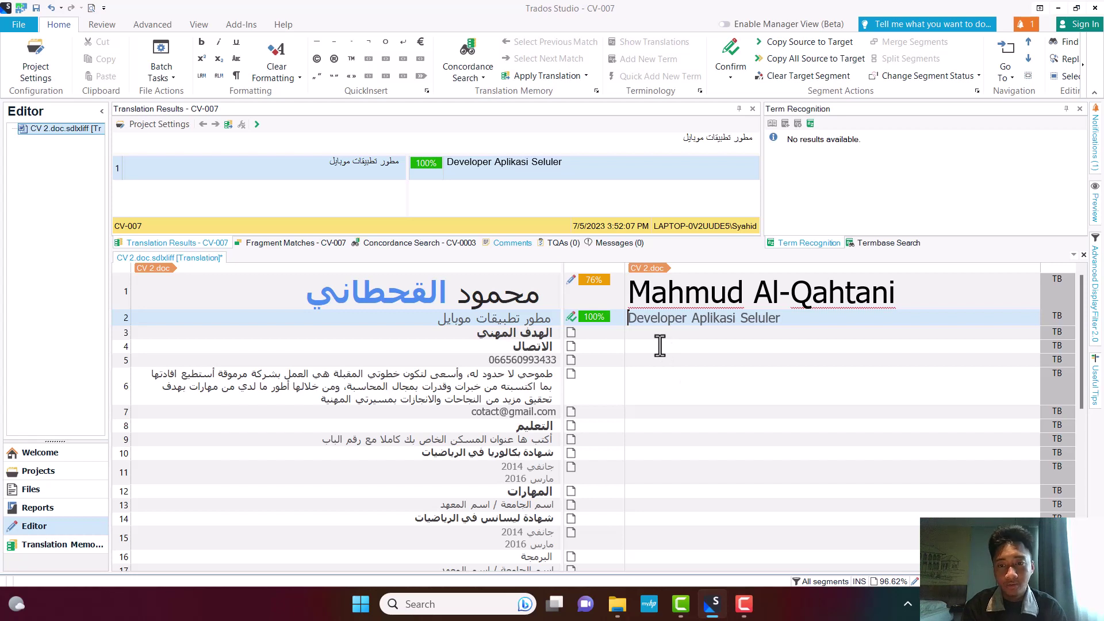
# Confirm the memory matches in segments 2 and 3, and skip segment 4 by moving to segment 5.
pyautogui.hotkey('ctrl', 'Return')
pyautogui.hotkey('ctrl', 'Return')
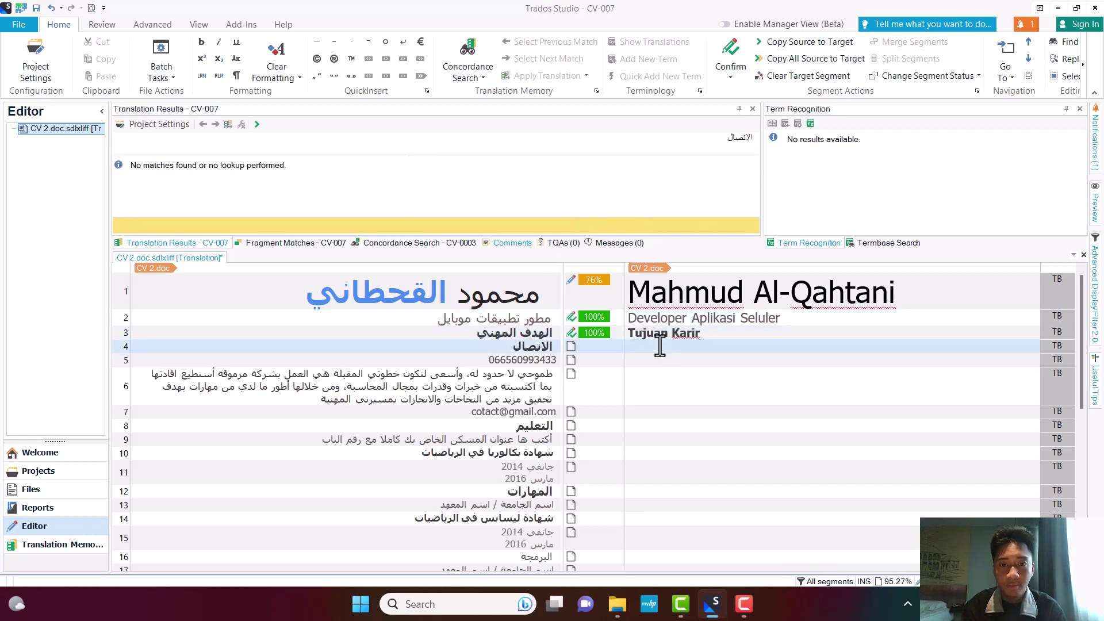
pyautogui.click(648, 361)
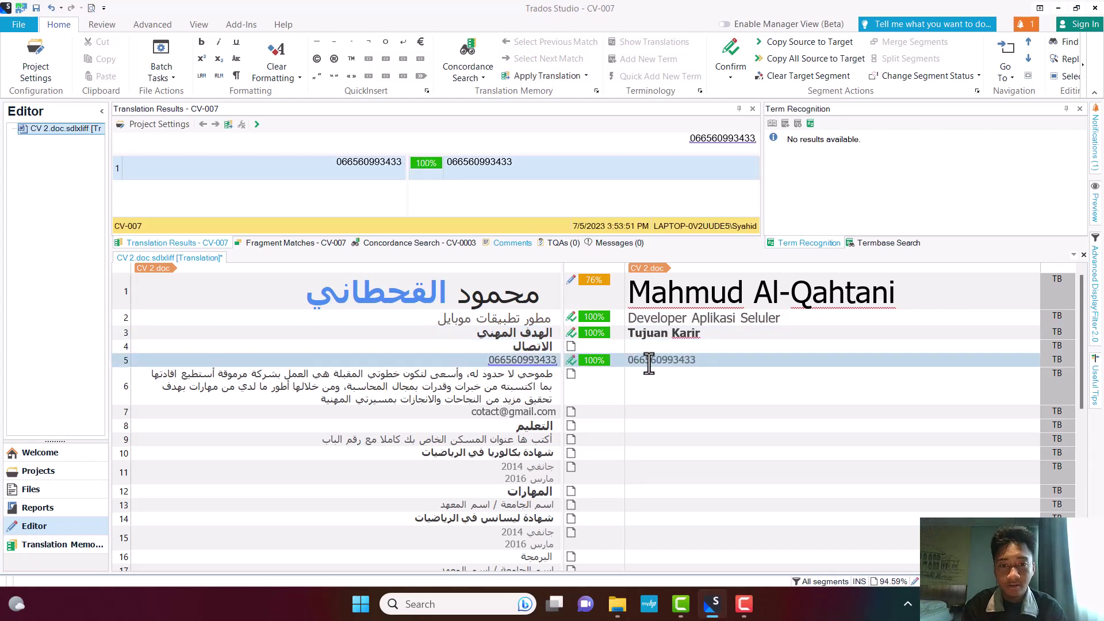
# Confirm the 100% memory matches for segments 5 through 29 and fill segment 30 with its match "Jelaskan posisi yang pernah anda kelola.".
pyautogui.hotkey('ctrl', 'Return')
pyautogui.hotkey('ctrl', 'Return')
pyautogui.hotkey('ctrl', 'Return')
pyautogui.hotkey('ctrl', 'Return')
pyautogui.hotkey('ctrl', 'Return')
pyautogui.hotkey('ctrl', 'Return')
pyautogui.hotkey('ctrl', 'Return')
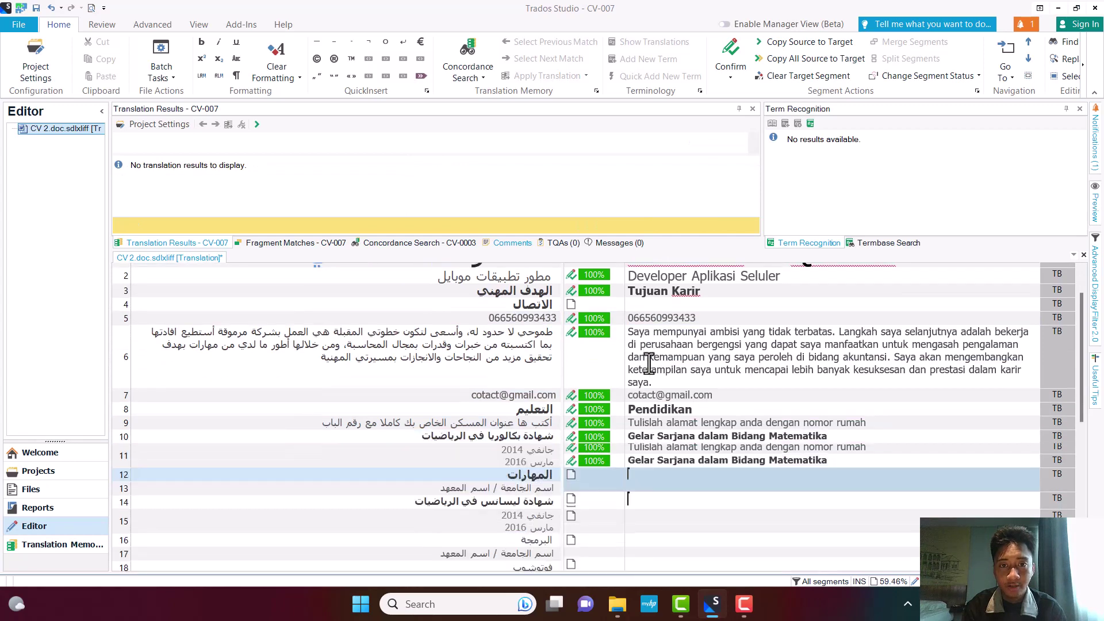
pyautogui.hotkey('ctrl', 'Return')
pyautogui.hotkey('ctrl', 'Return')
pyautogui.hotkey('ctrl', 'Return')
pyautogui.hotkey('ctrl', 'Return')
pyautogui.hotkey('ctrl', 'Return')
pyautogui.hotkey('ctrl', 'Return')
pyautogui.hotkey('ctrl', 'Return')
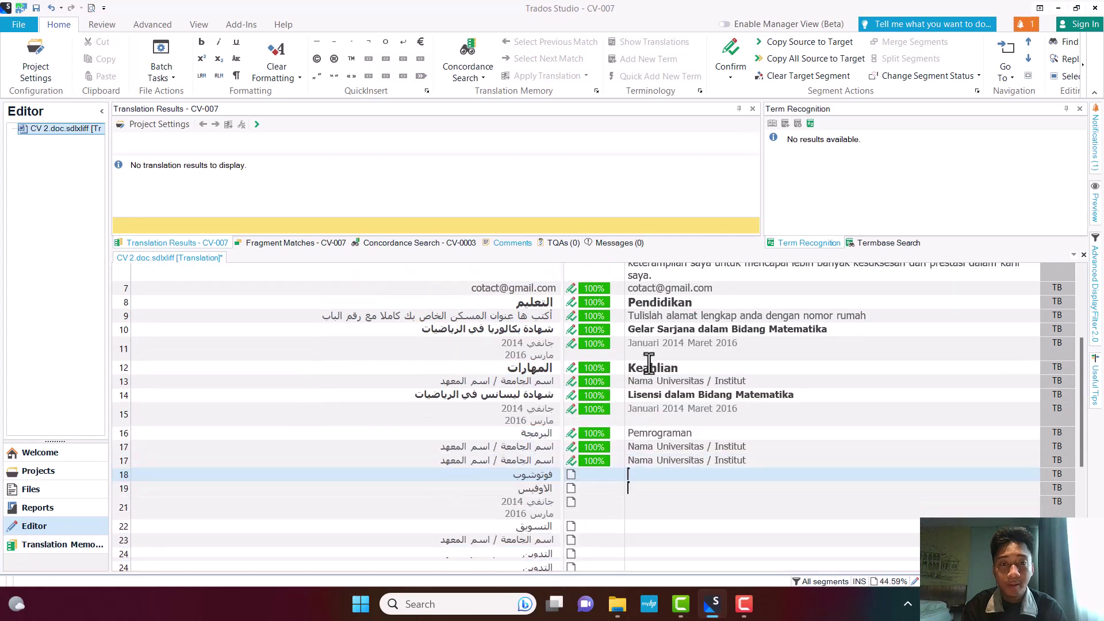
pyautogui.hotkey('ctrl', 'Return')
pyautogui.hotkey('ctrl', 'Return')
pyautogui.hotkey('ctrl', 'Return')
pyautogui.hotkey('ctrl', 'Return')
pyautogui.hotkey('ctrl', 'Return')
pyautogui.hotkey('ctrl', 'Return')
pyautogui.hotkey('ctrl', 'Return')
pyautogui.hotkey('ctrl', 'Return')
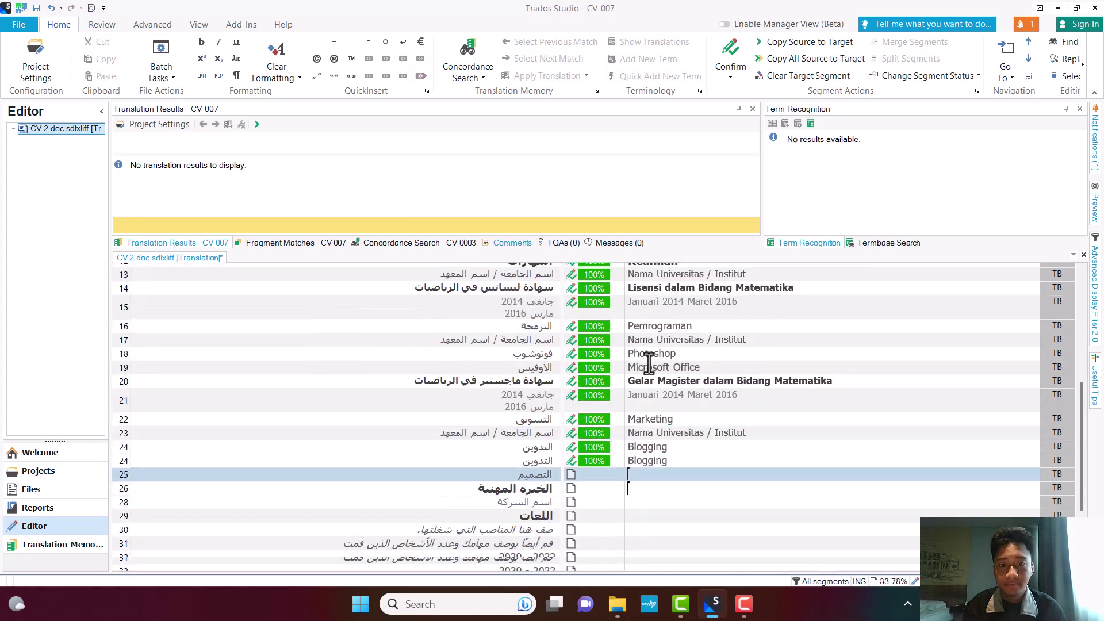
pyautogui.hotkey('ctrl', 'Return')
pyautogui.hotkey('ctrl', 'Return')
pyautogui.hotkey('ctrl', 'Return')
pyautogui.hotkey('ctrl', 'Return')
pyautogui.hotkey('ctrl', 'Return')
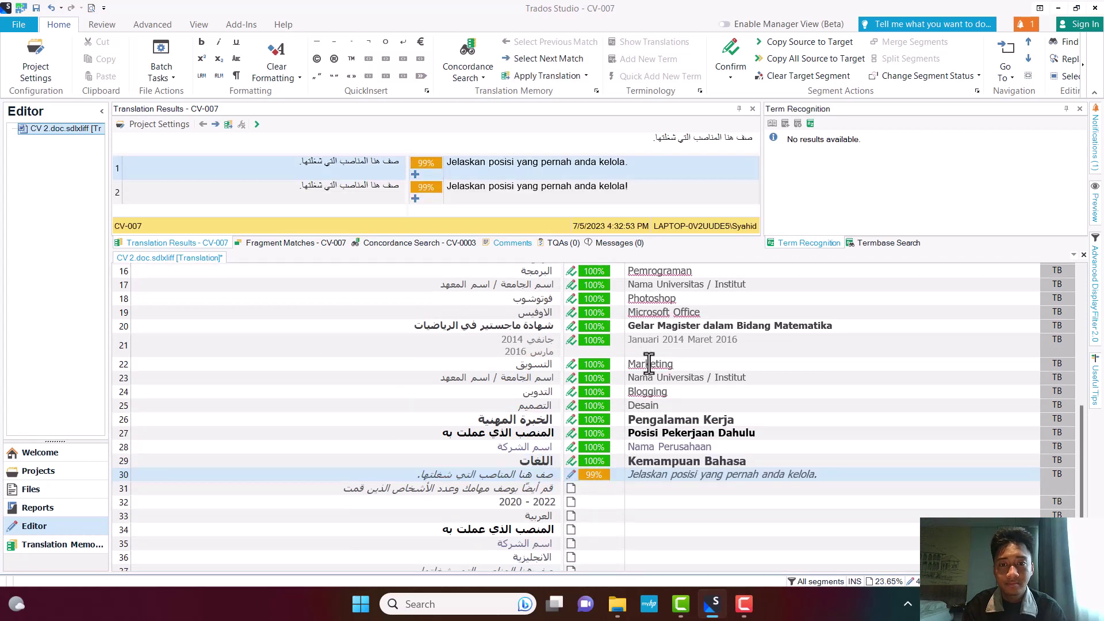